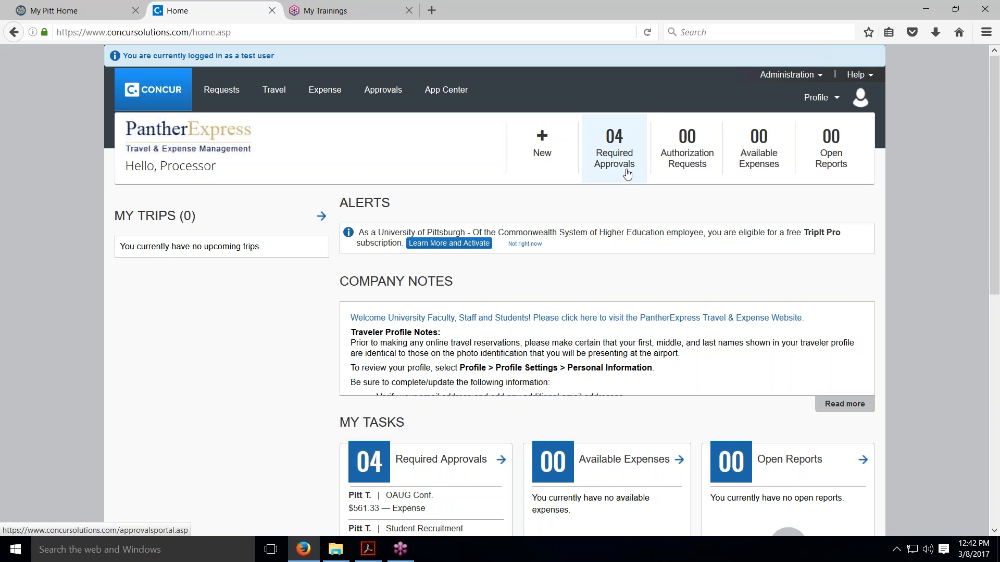
Open the UPJ PE Training expense report from the list of reports requiring approval
scroll(627, 174, "down", 3)
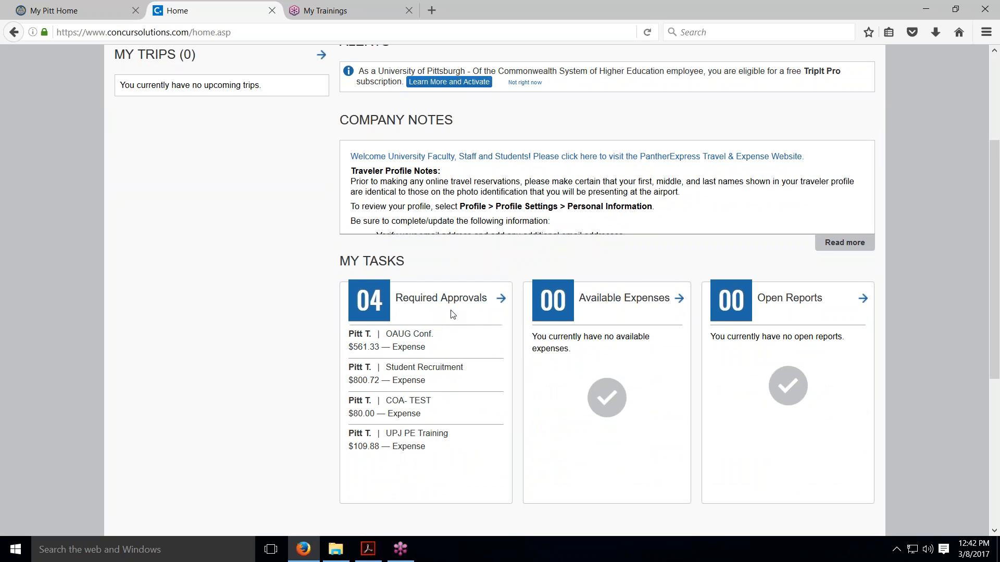
scroll(451, 313, "down", 1)
scroll(451, 313, "up", 2)
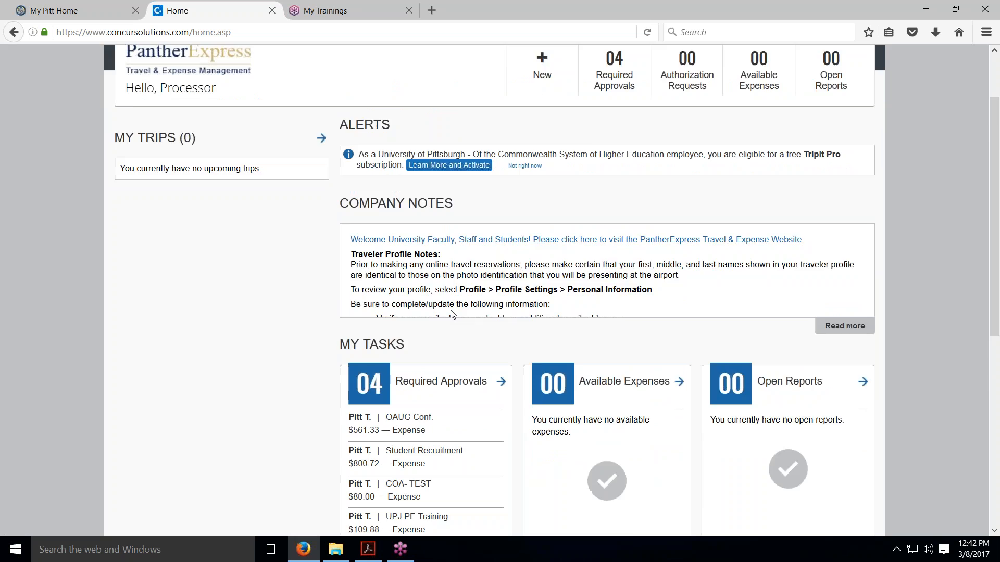
scroll(450, 314, "up", 2)
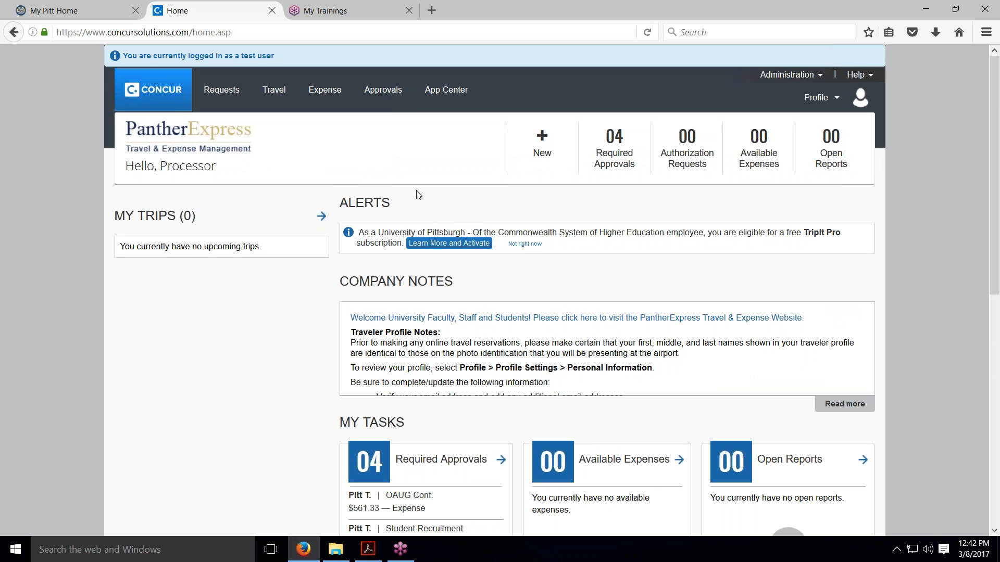
left_click(381, 96)
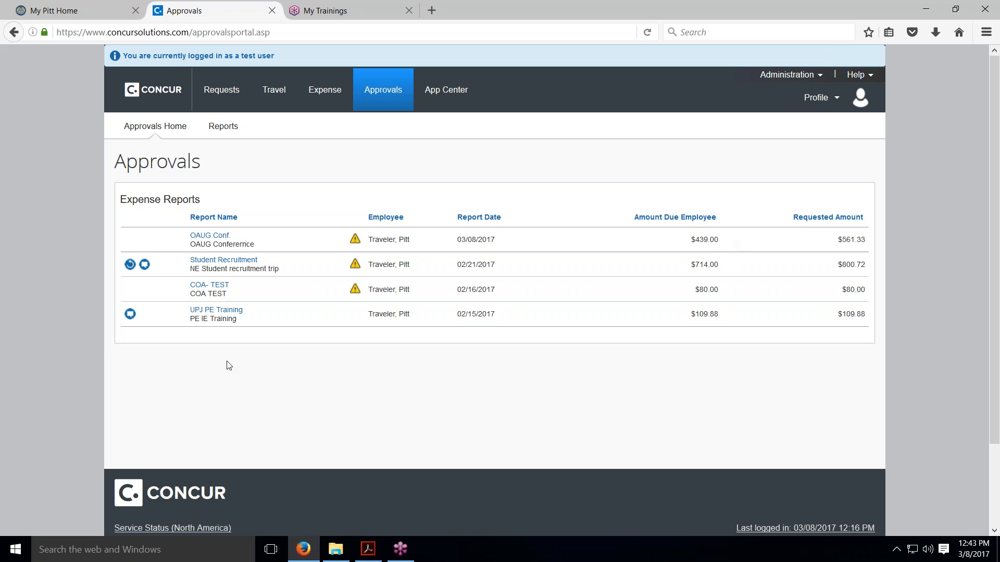
left_click(202, 314)
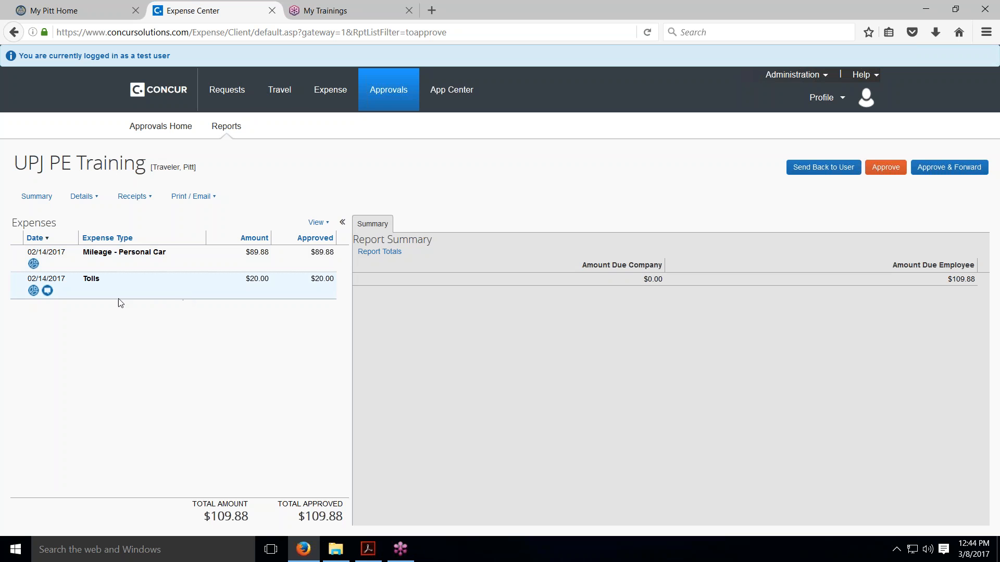
Check the allocations of the Mileage - Personal Car and Tolls expenses
left_click(33, 264)
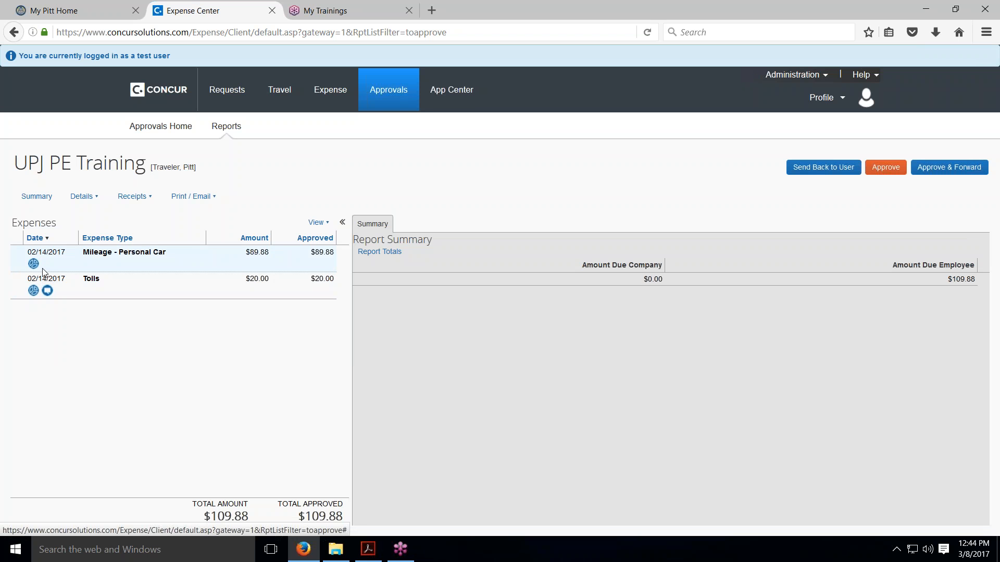
mouse_move(39, 265)
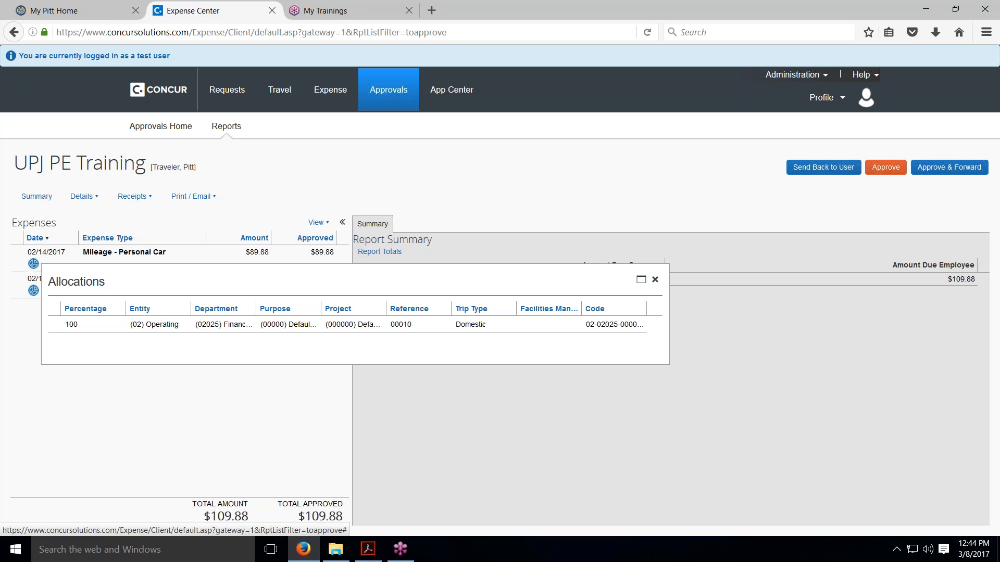
left_click(34, 291)
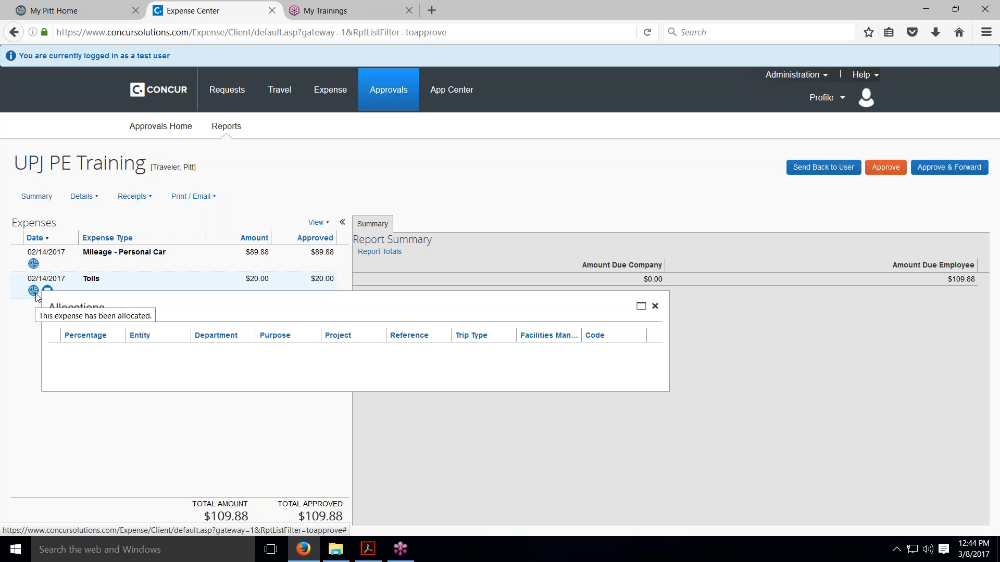
left_click(72, 444)
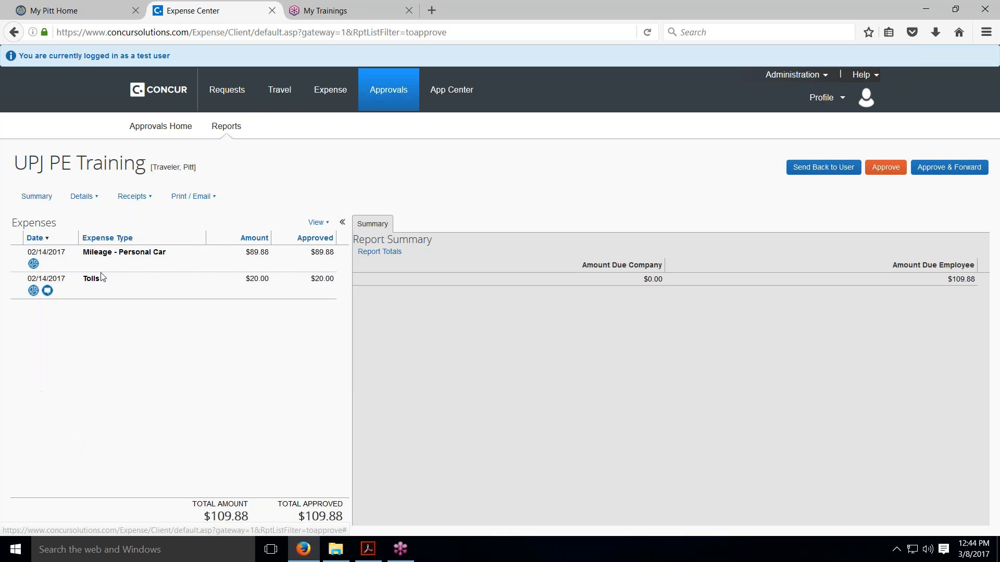
Review the report header of the UPJ PE Training report and close it without saving
left_click(85, 198)
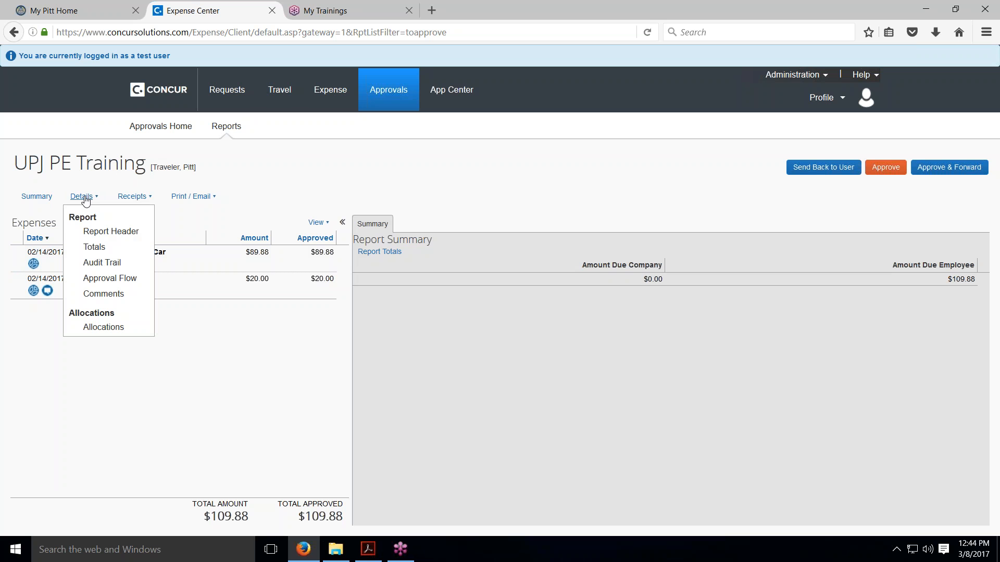
left_click(108, 233)
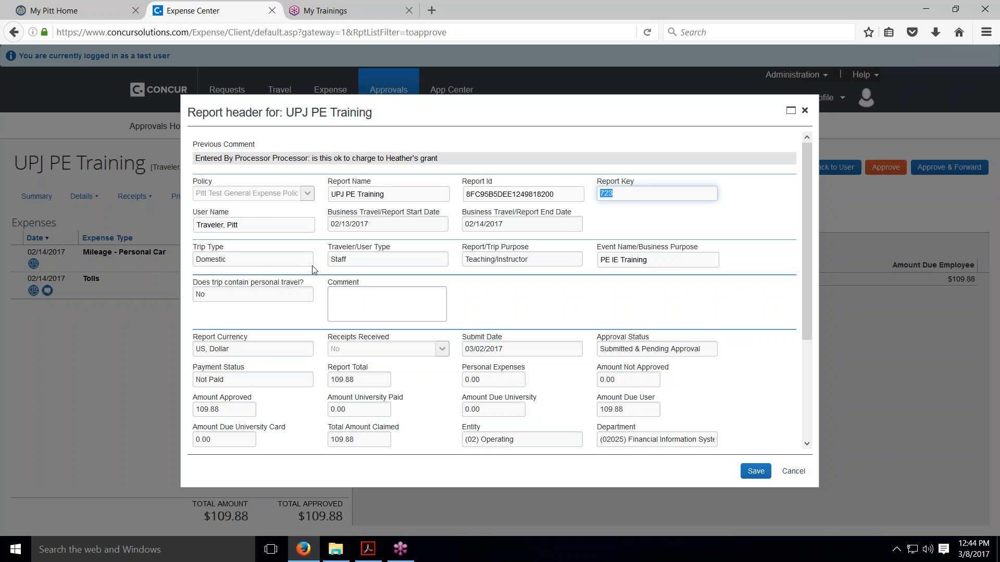
scroll(365, 354, "down", 2)
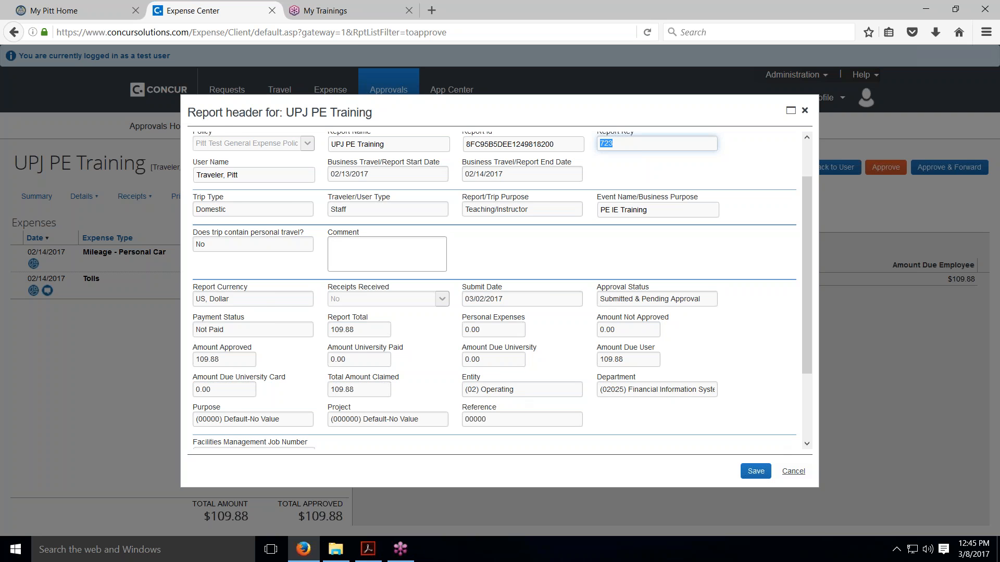
left_click(793, 471)
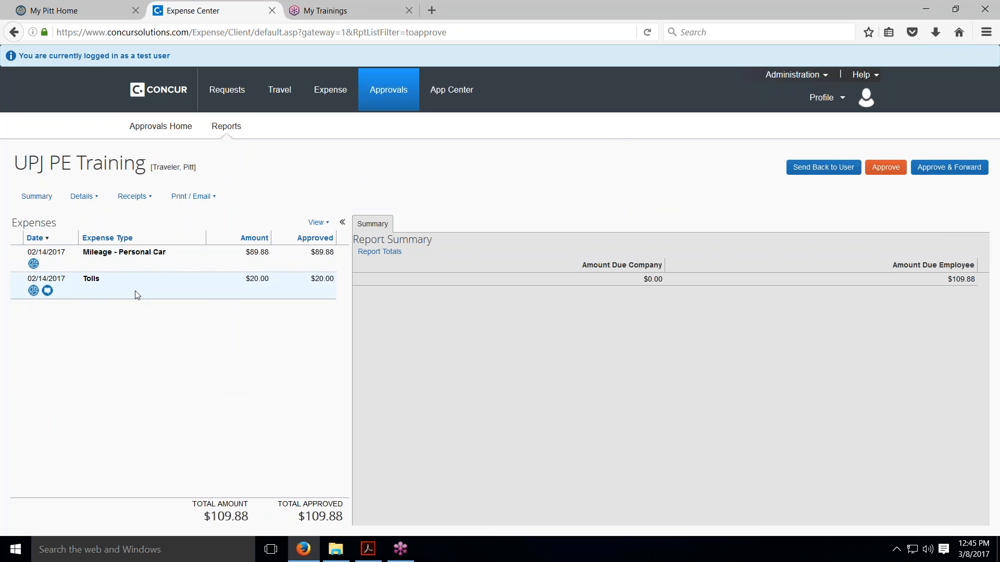
Review the allocation summary for the whole UPJ PE Training report and close the allocations
left_click(34, 264)
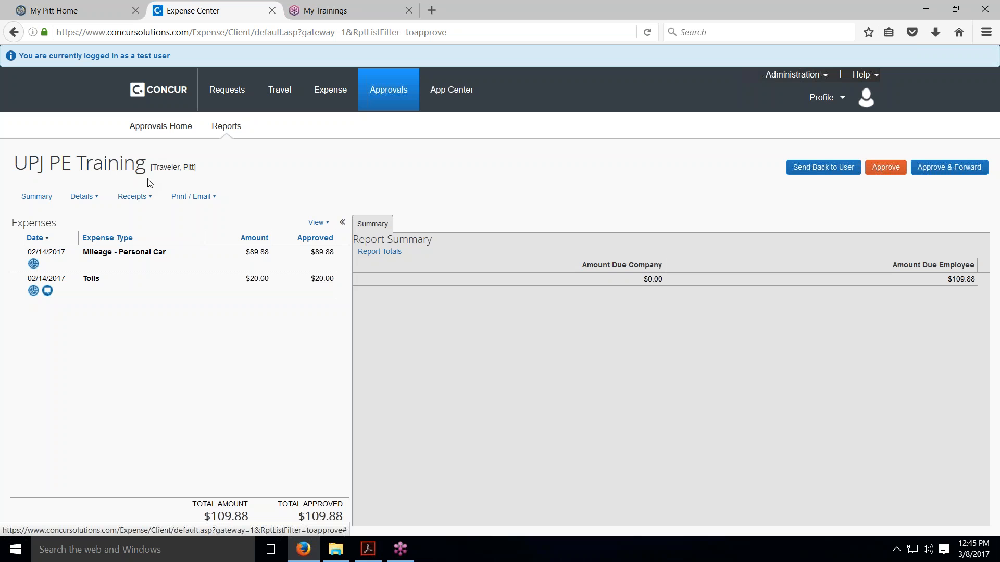
left_click(96, 202)
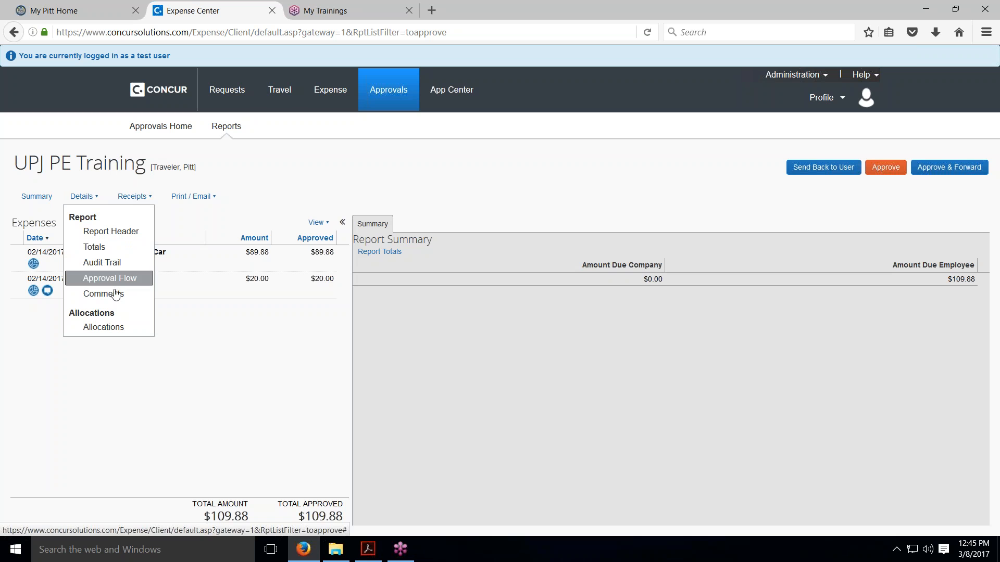
left_click(119, 328)
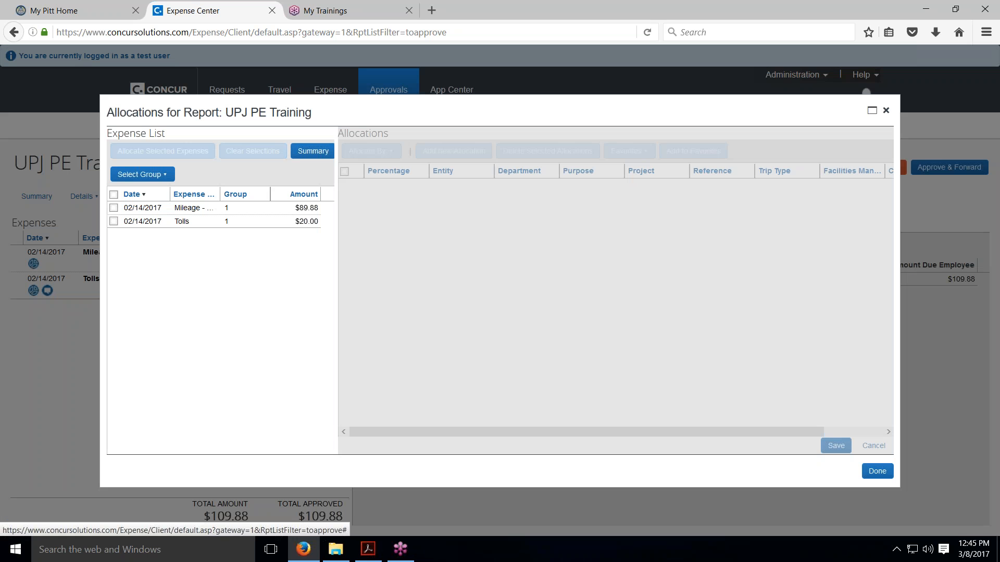
left_click(311, 151)
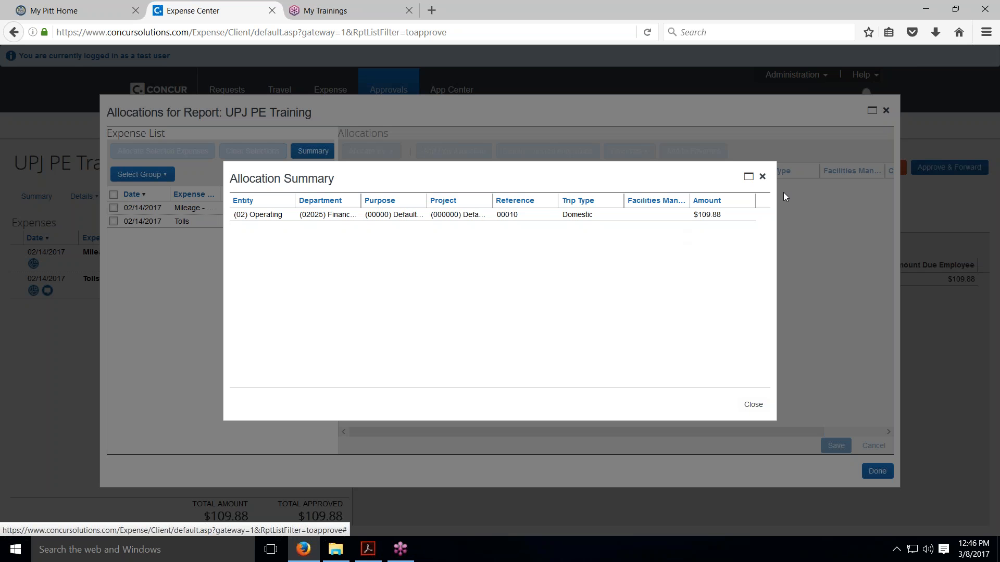
left_click(762, 177)
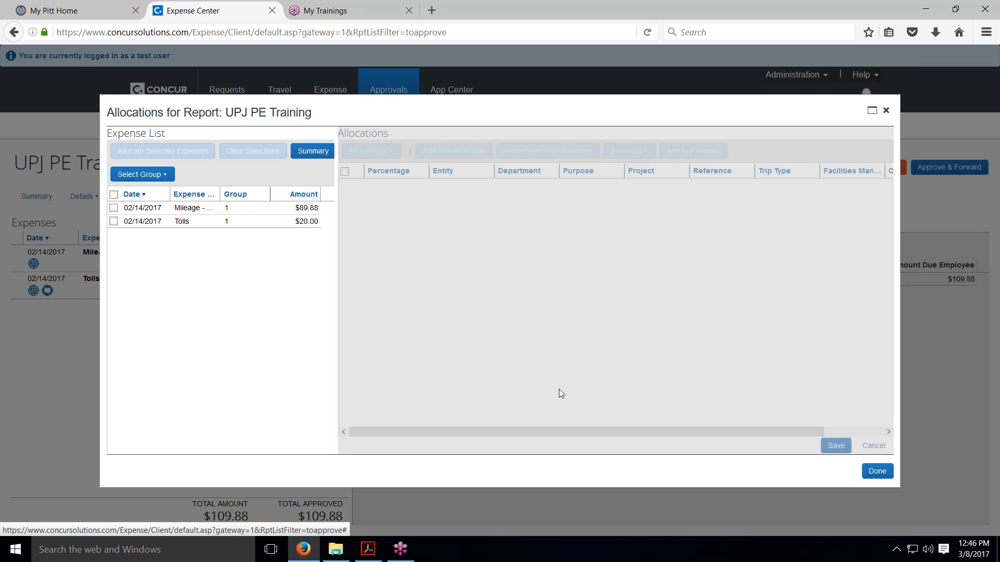
left_click(877, 471)
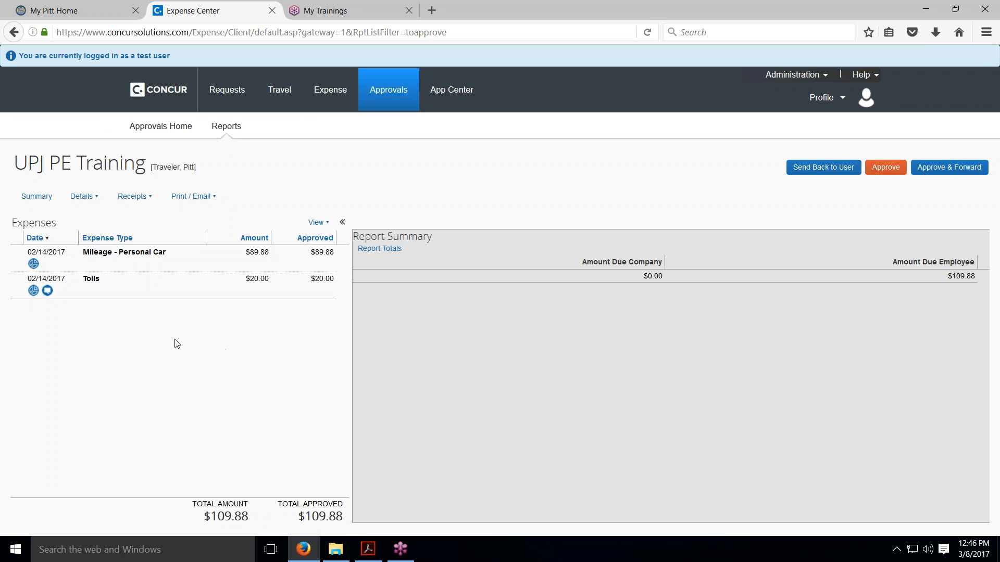
Check the comment history of the Tolls expense, and approve the report by accepting the approver electronic agreement
left_click(48, 292)
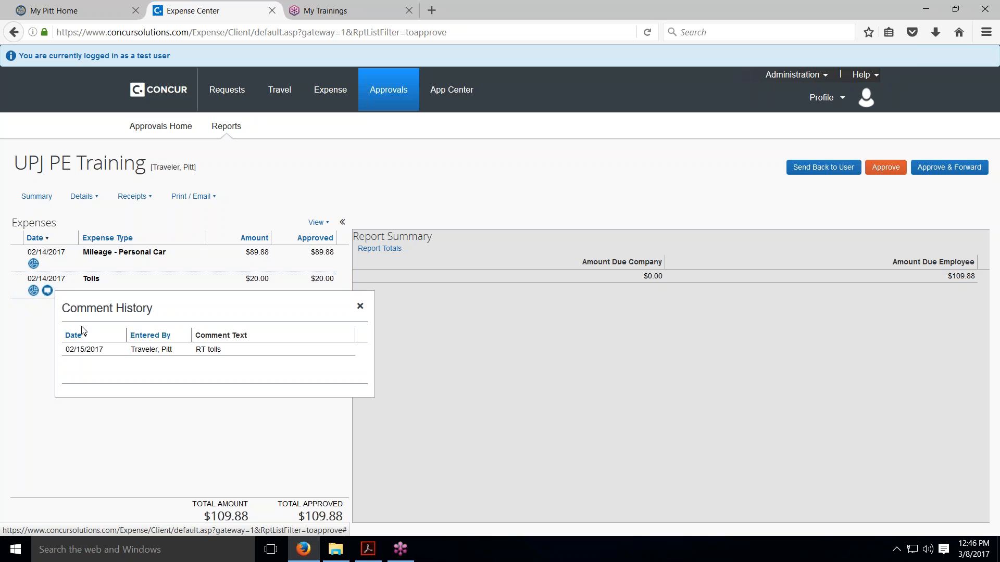
left_click(360, 308)
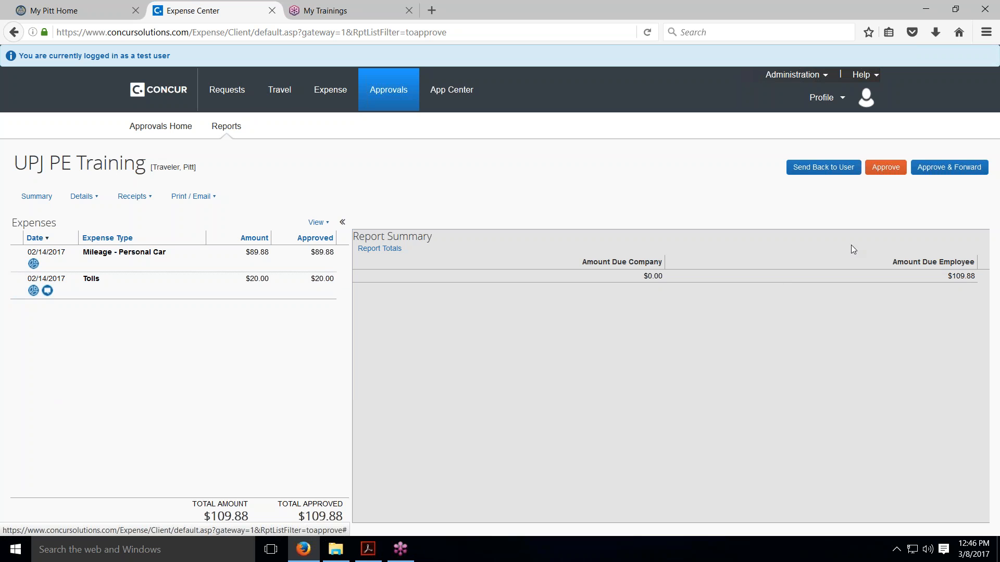
left_click(884, 169)
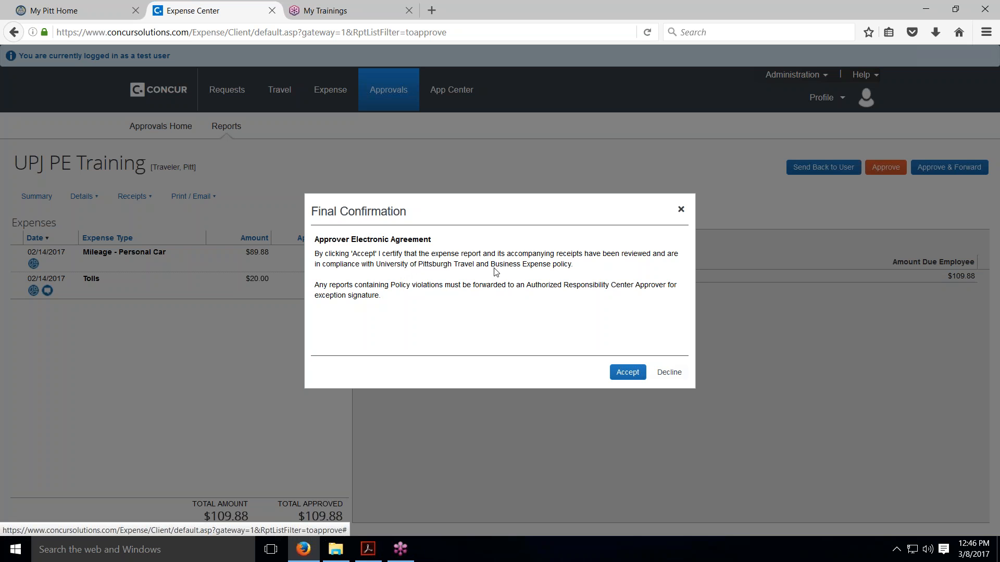
left_click(627, 373)
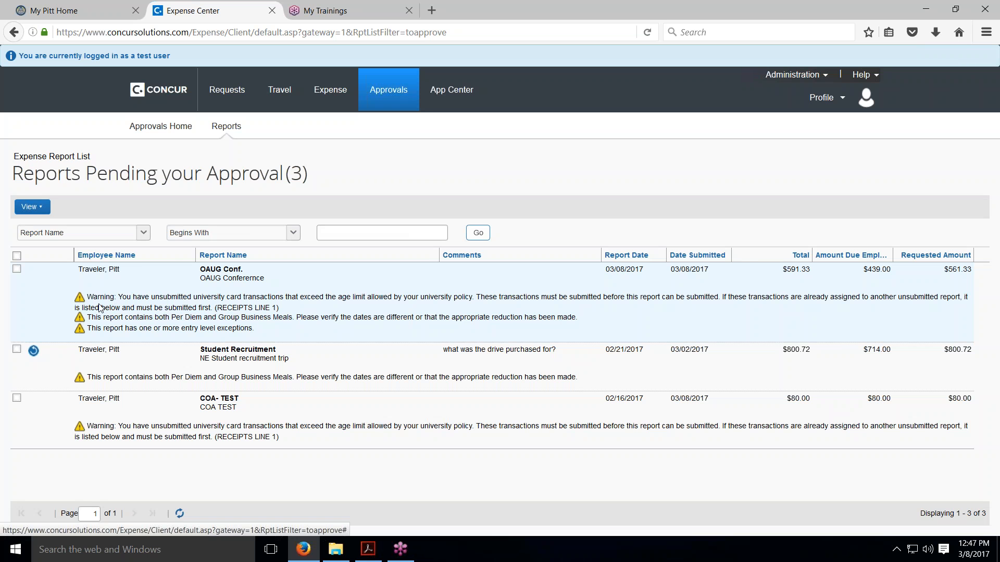
Open the OAUG Conf. report from the pending approvals and look through its expenses
mouse_move(83, 302)
left_click(216, 269)
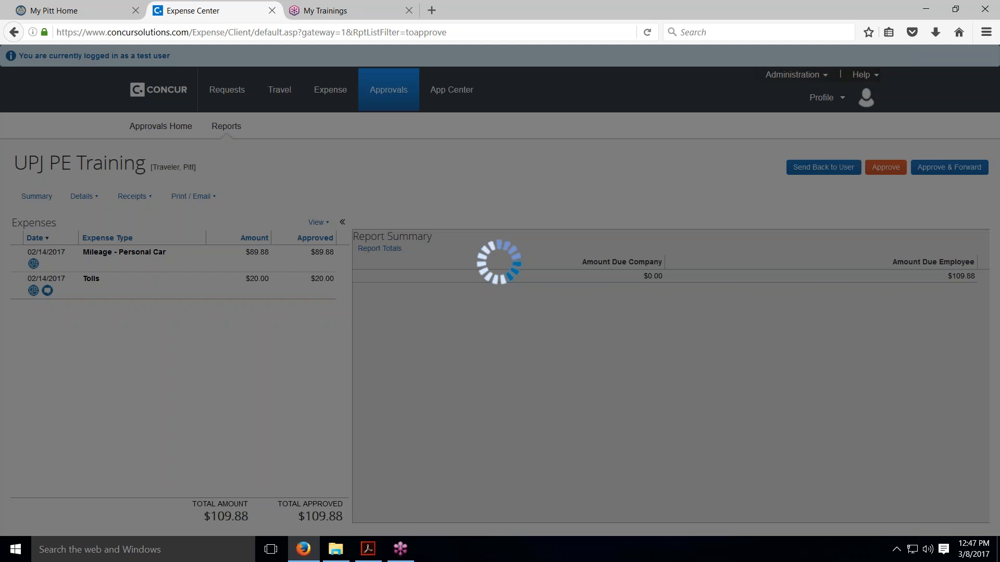
scroll(216, 270, "down", 2)
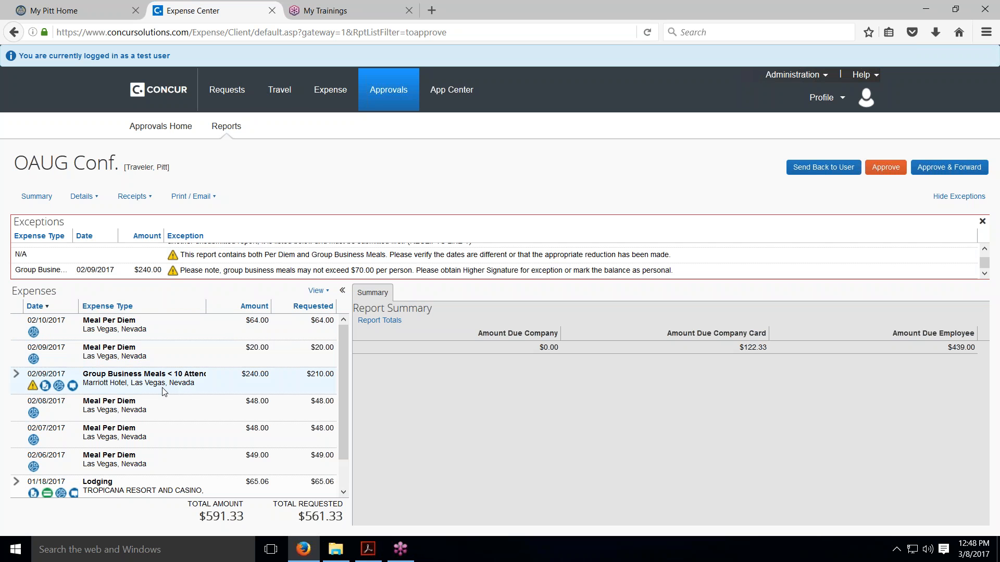
scroll(162, 388, "down", 2)
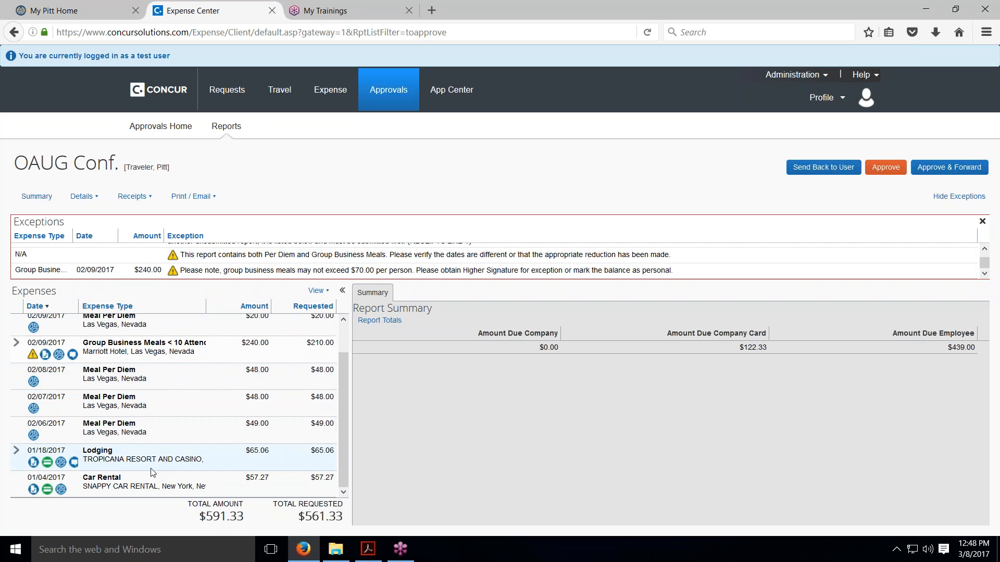
Inspect the credit card transaction details and the attached receipt of the Car Rental expense
left_click(48, 491)
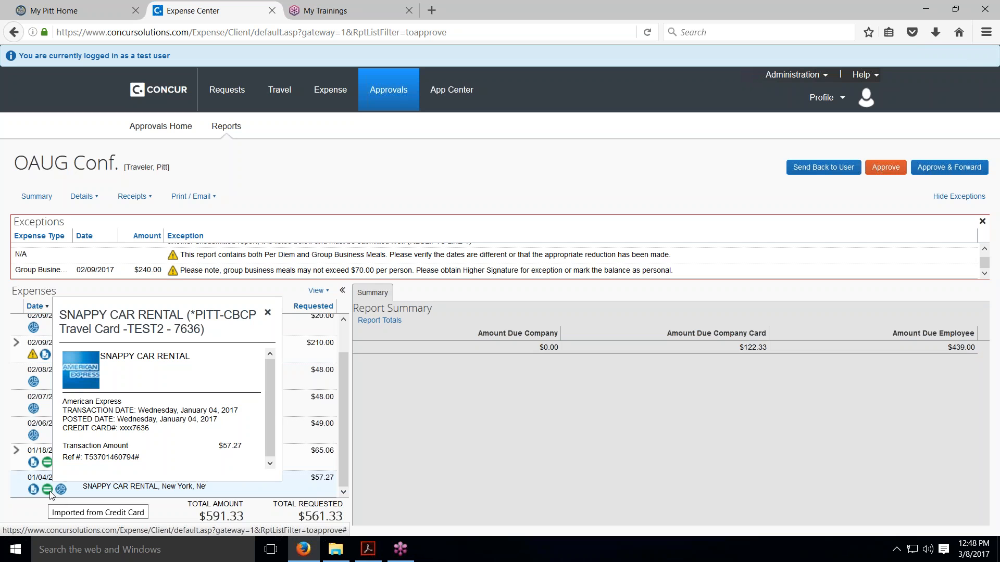
left_click(51, 495)
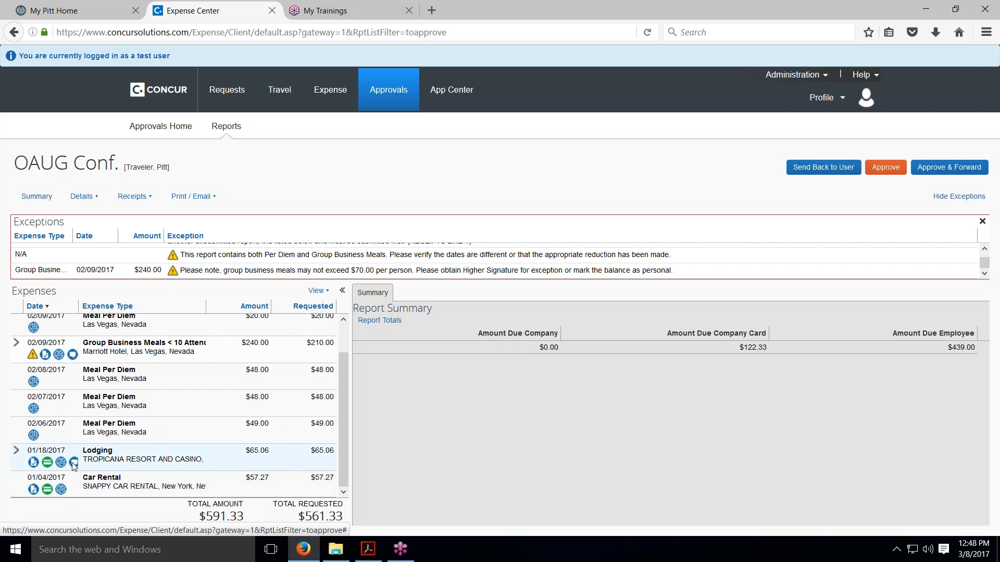
left_click(47, 490)
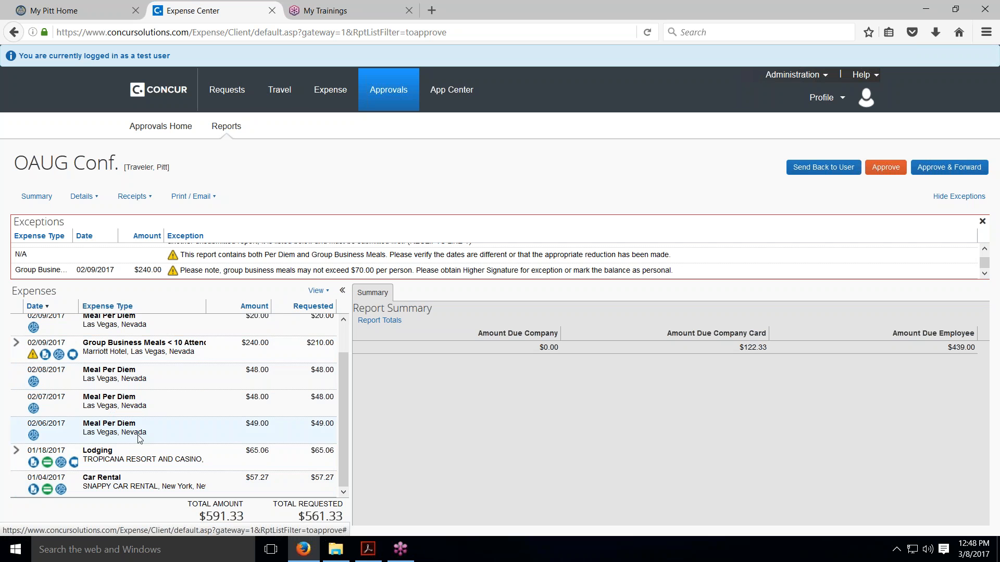
left_click(33, 489)
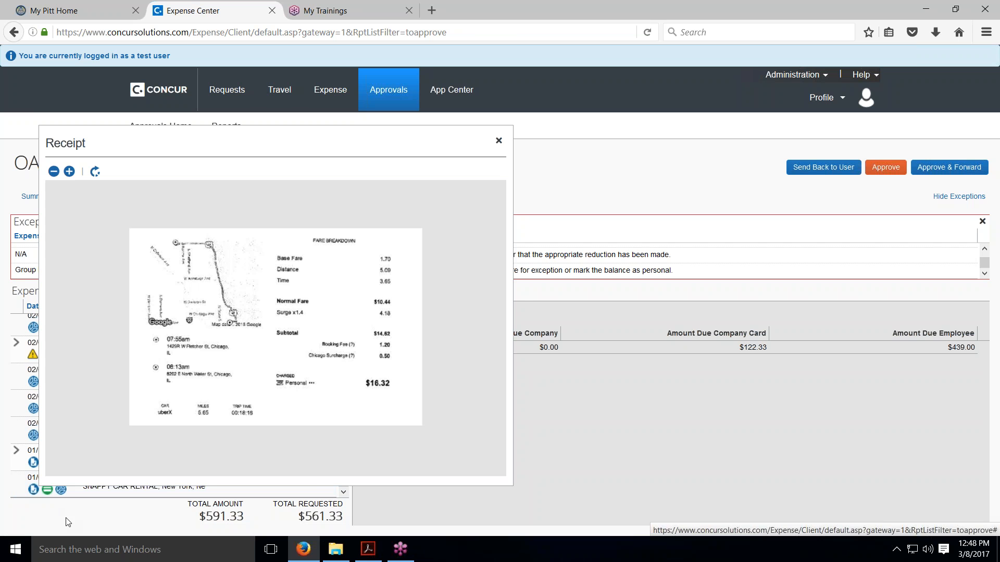
key("Escape")
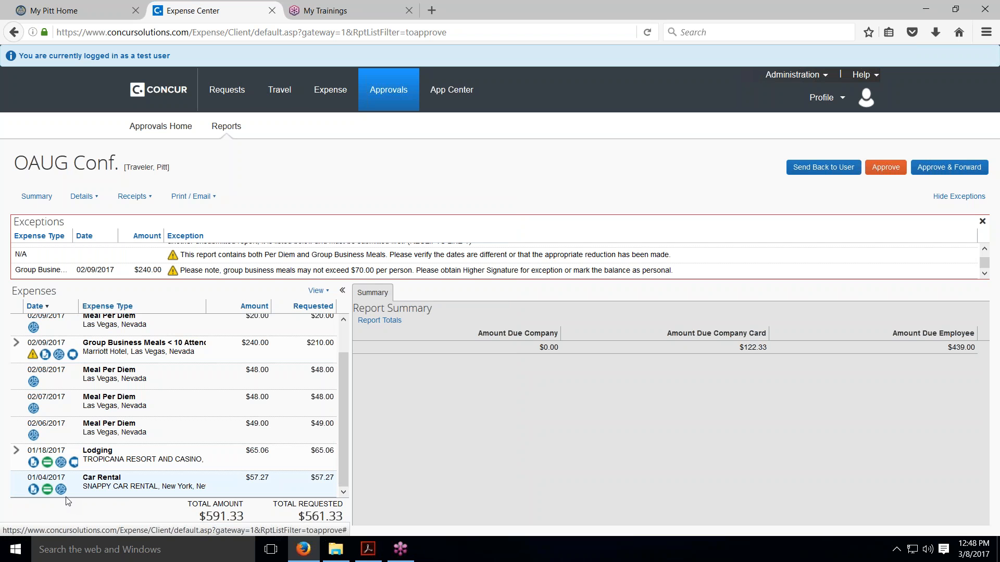
mouse_move(62, 490)
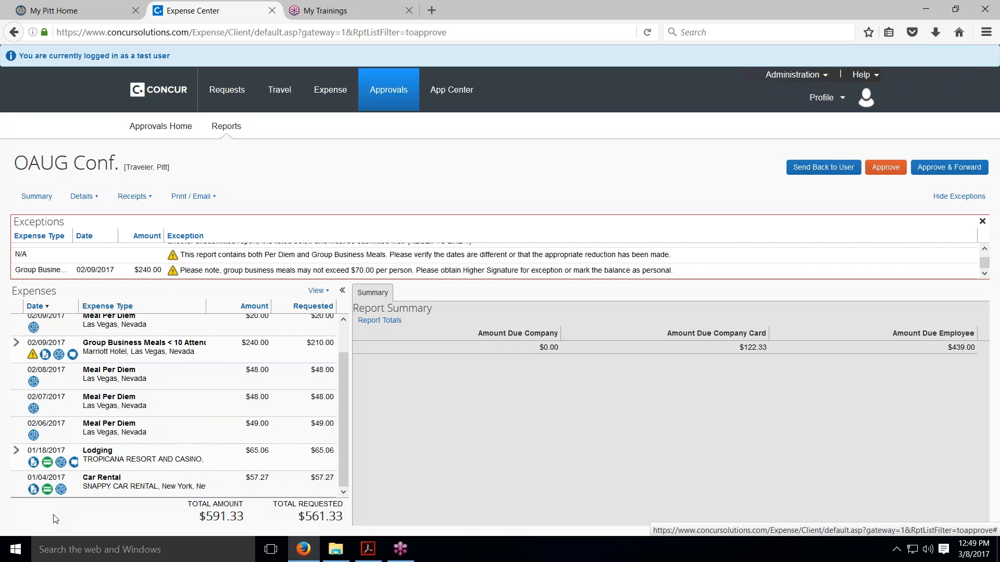
Expand the Lodging expense's itemization and view the comment history of its Express Mail item
left_click(16, 452)
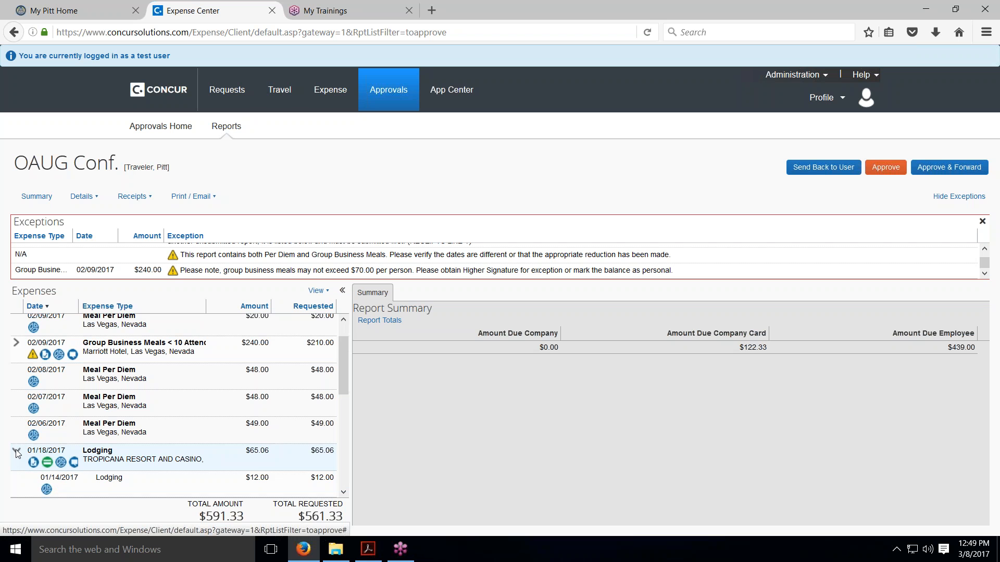
scroll(17, 453, "down", 3)
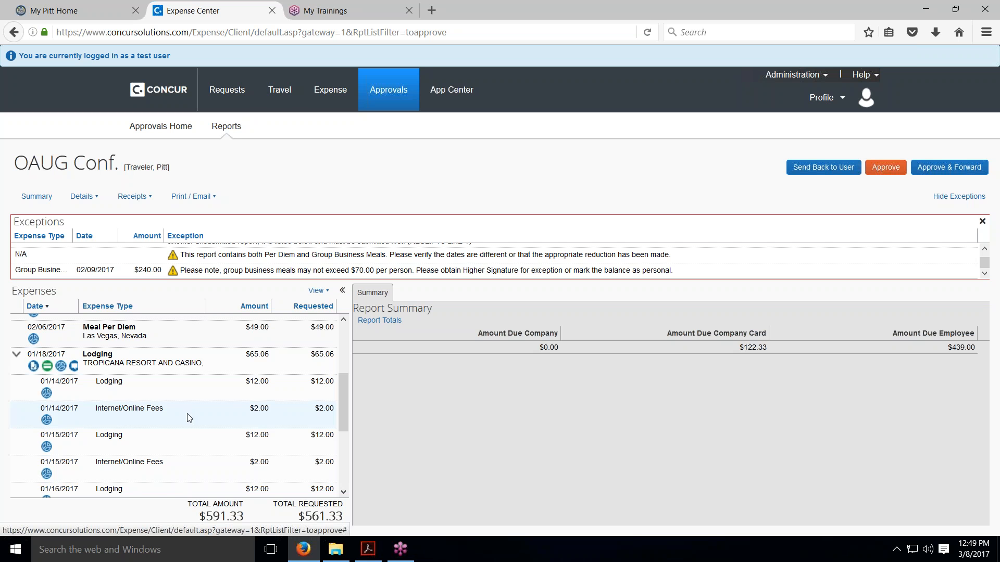
scroll(184, 451, "down", 3)
scroll(184, 451, "down", 2)
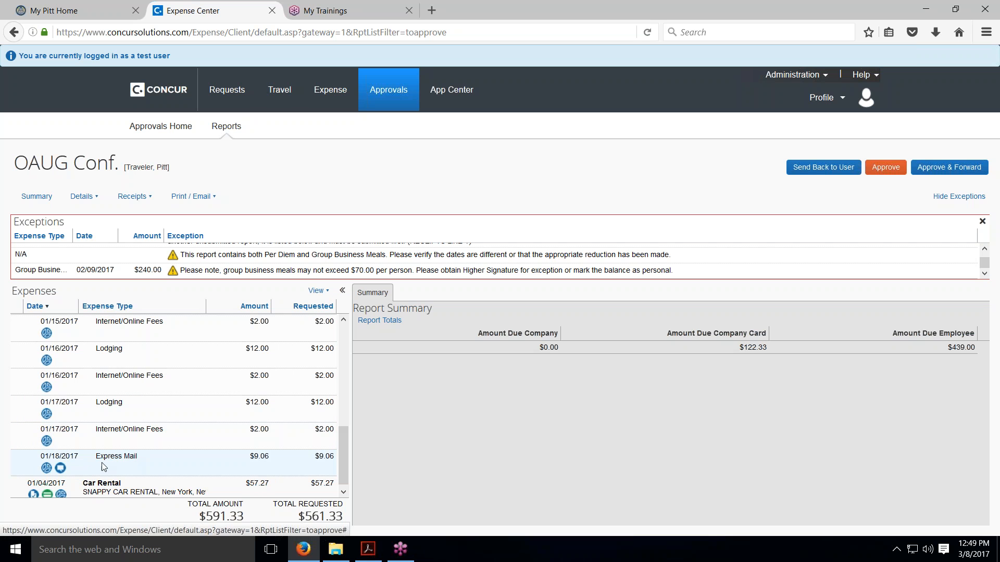
left_click(61, 469)
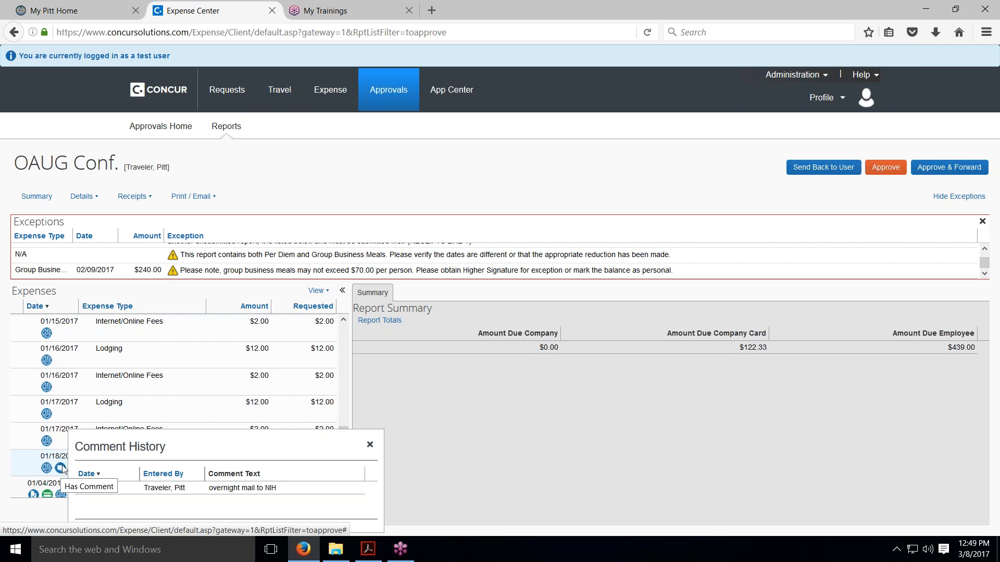
View the OAUG Conf. report's attached receipts in a separate window, looking through all three pages before closing it
scroll(61, 468, "up", 5)
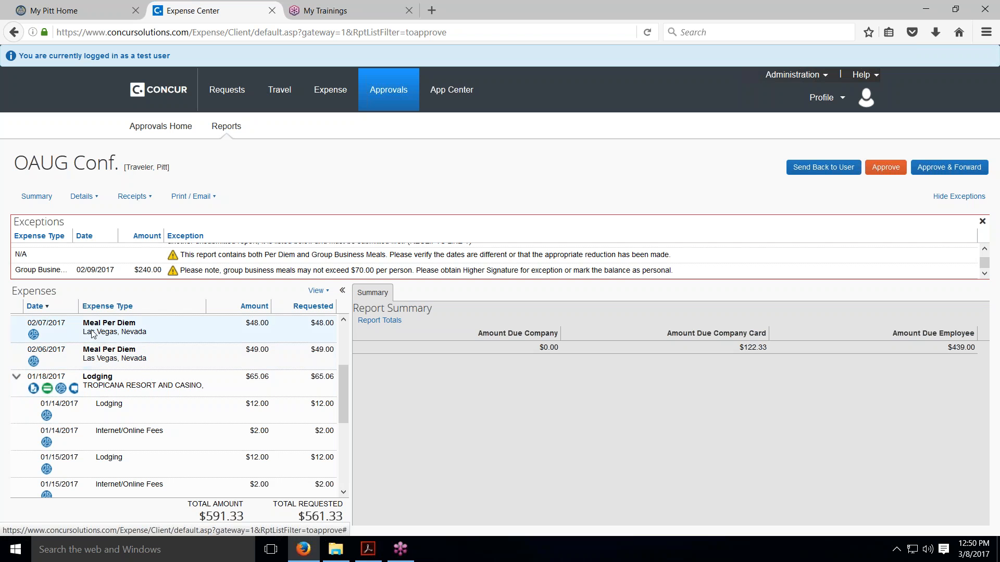
left_click(147, 200)
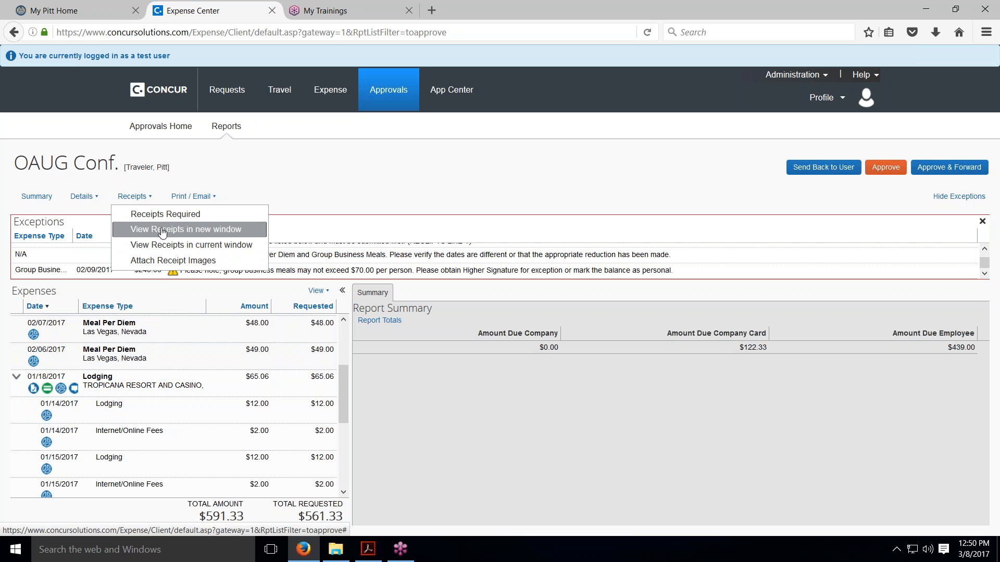
left_click(162, 233)
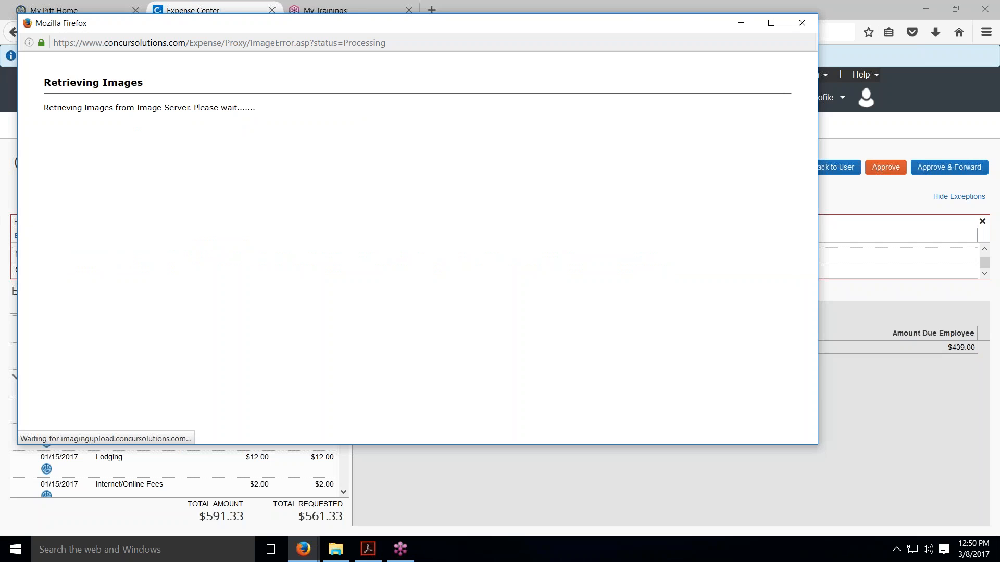
scroll(492, 227, "down", 5)
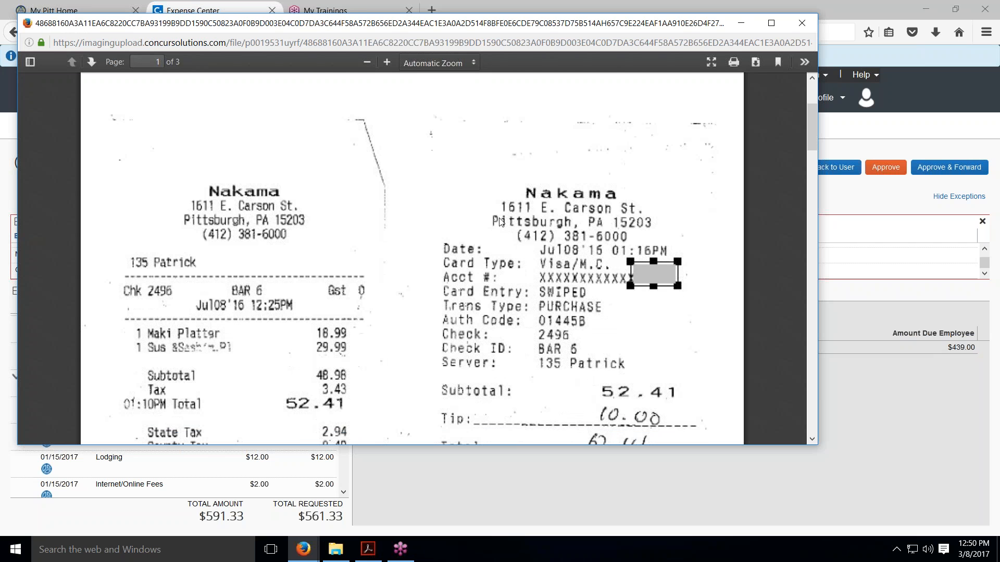
scroll(498, 223, "down", 5)
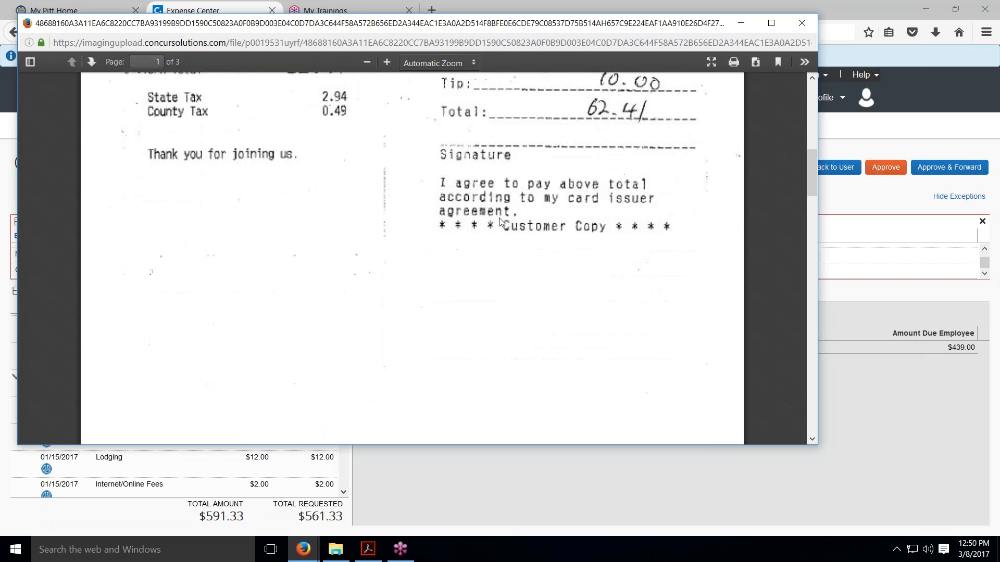
scroll(499, 223, "down", 6)
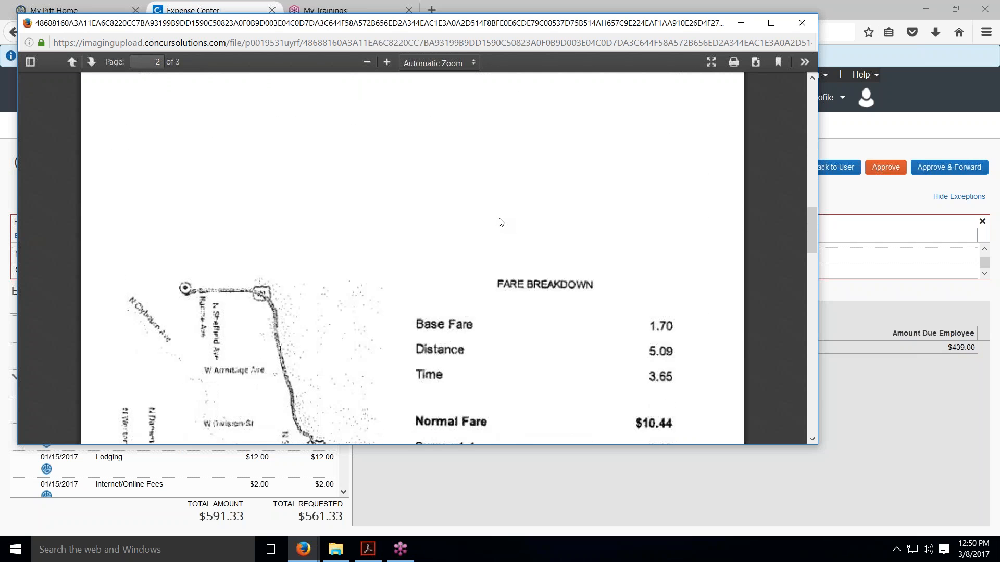
scroll(501, 222, "down", 9)
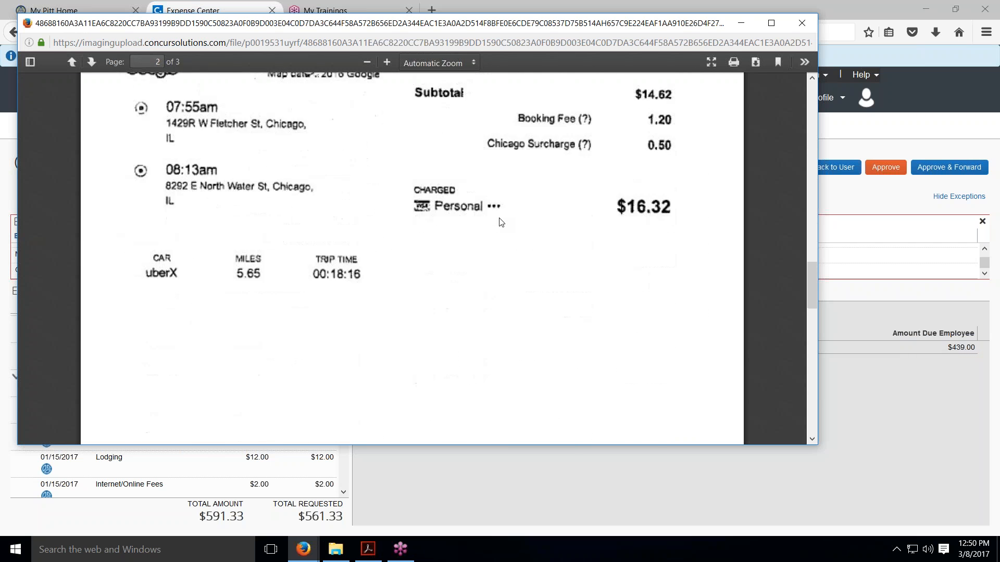
scroll(500, 223, "down", 7)
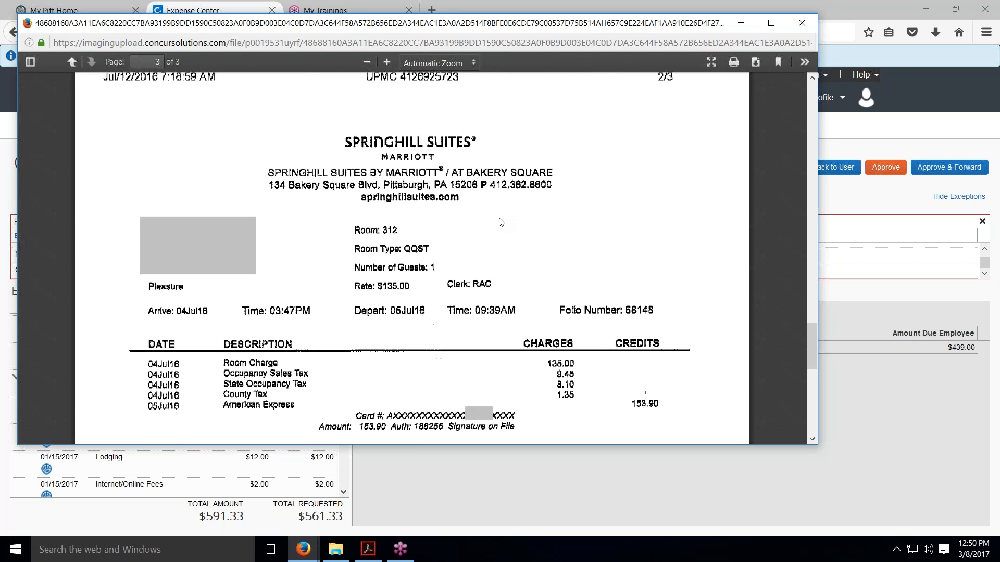
scroll(500, 222, "down", 6)
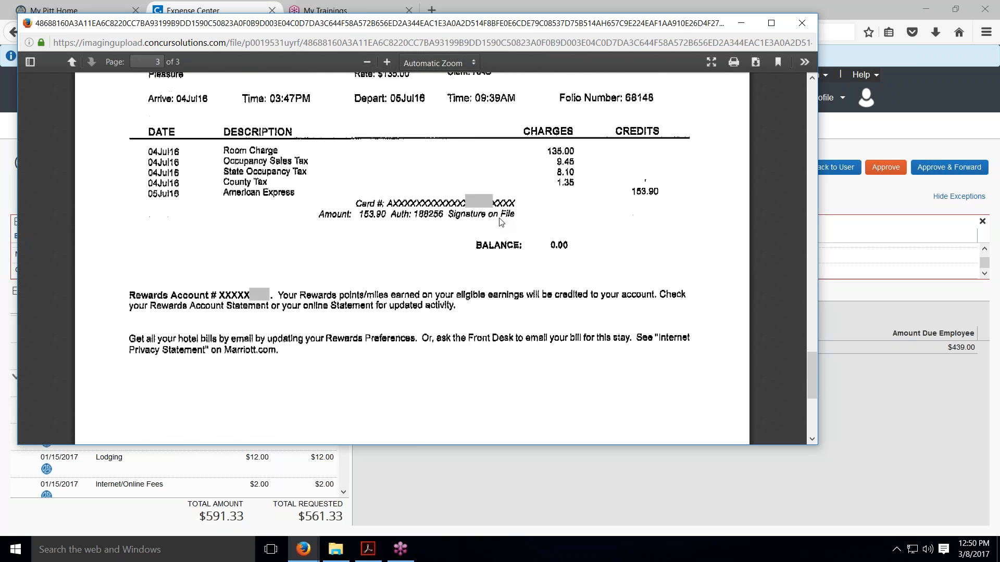
left_click(802, 23)
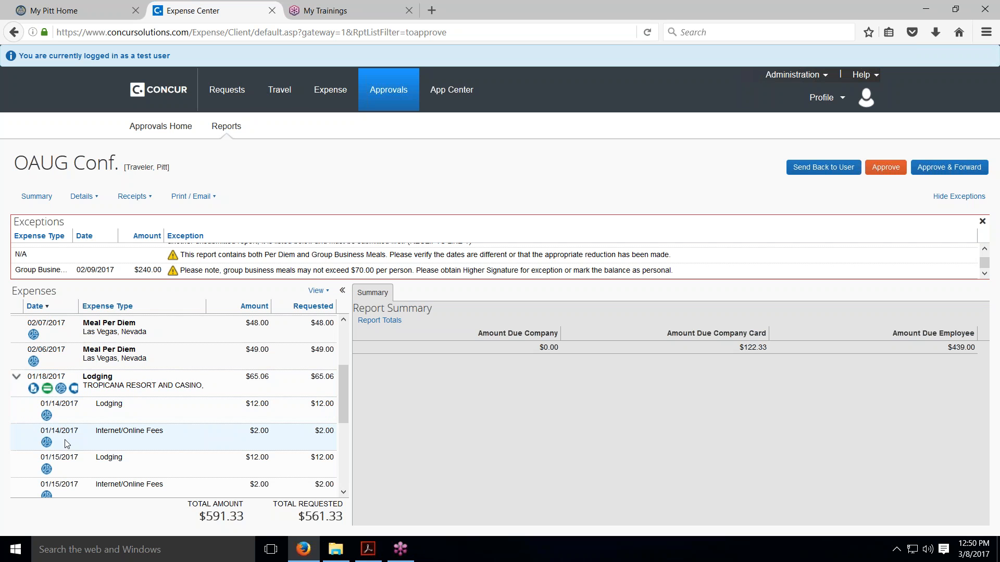
Review the allocation summary of the OAUG Conf. report, checking how the expenses are charged, and close the allocations
left_click(95, 199)
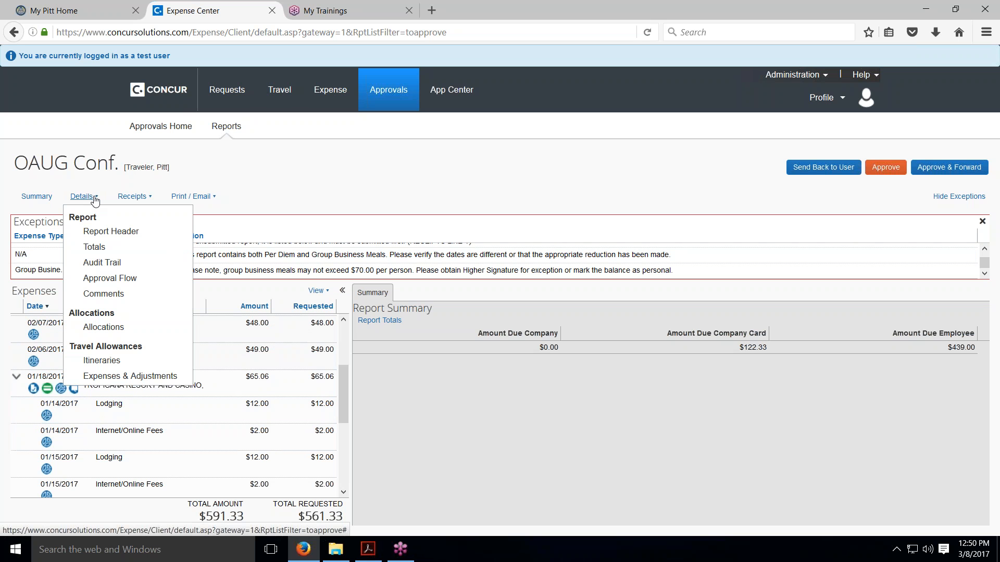
left_click(111, 328)
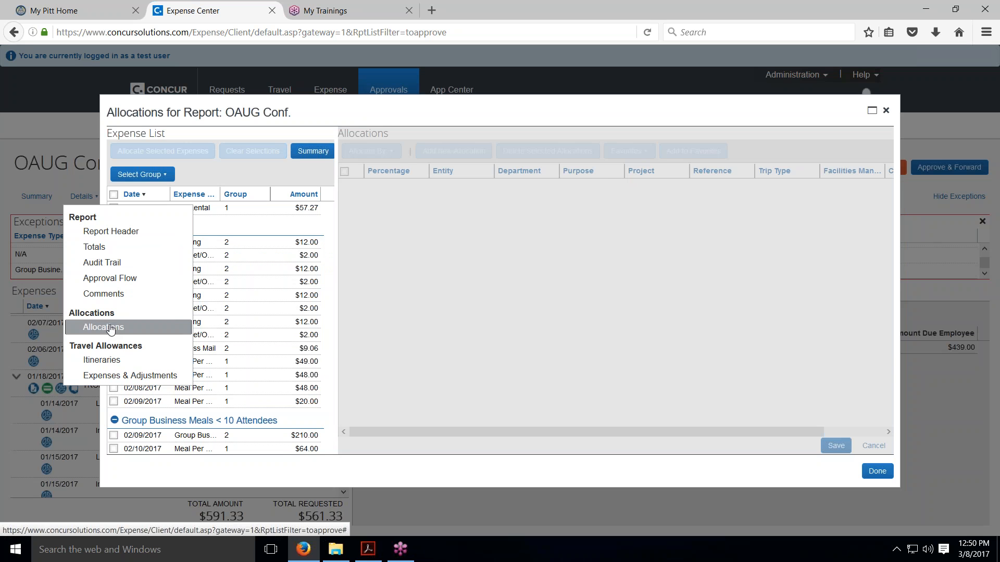
left_click(314, 151)
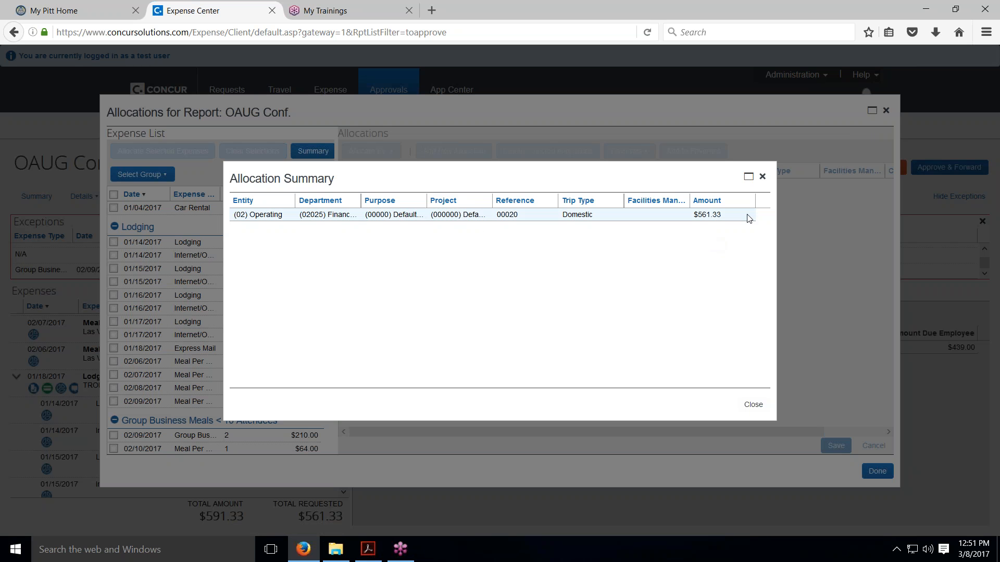
left_click(763, 178)
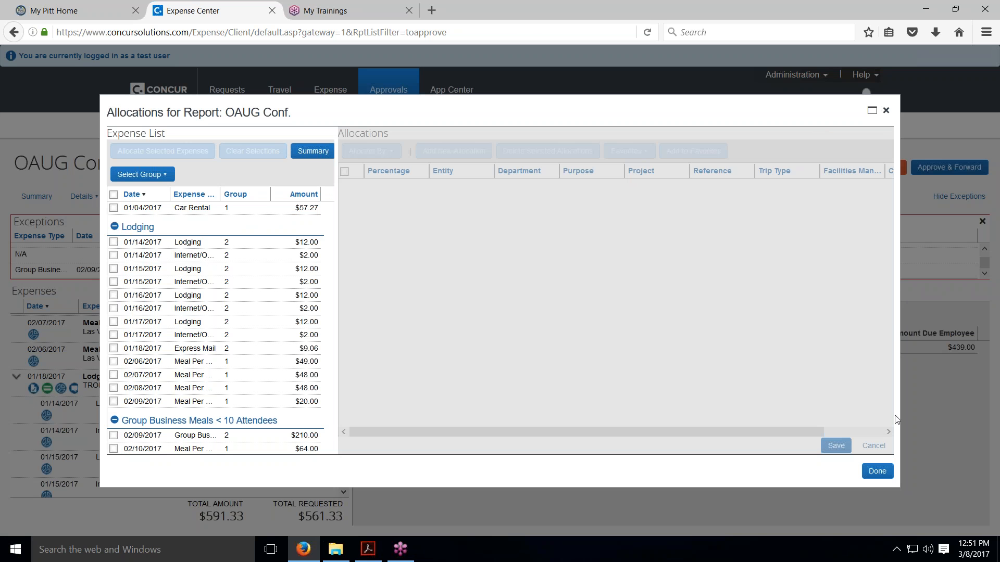
left_click(876, 472)
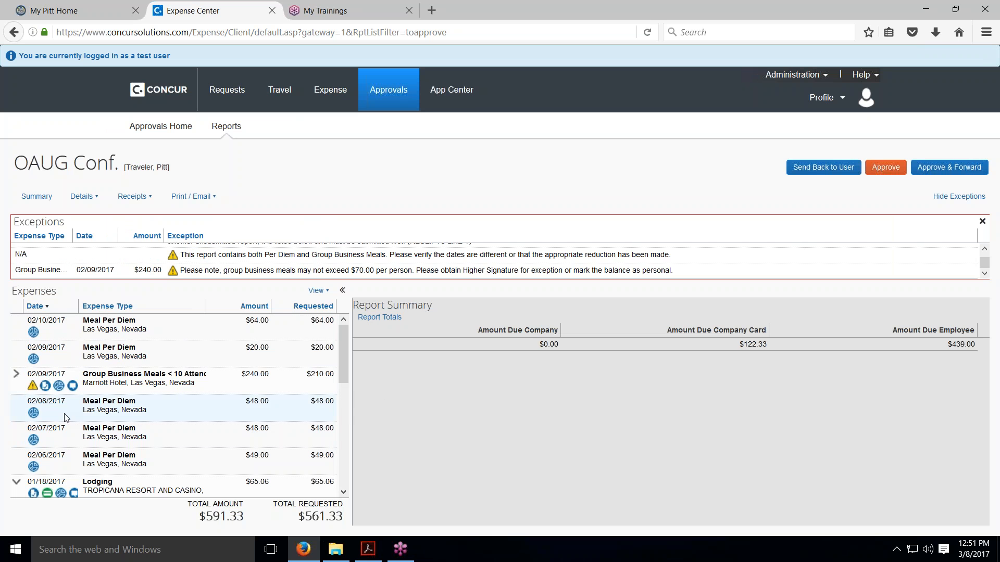
Expand the Group Business Meals < 10 Attendees expense and inspect its itemized entries' attendees and comments
mouse_move(35, 395)
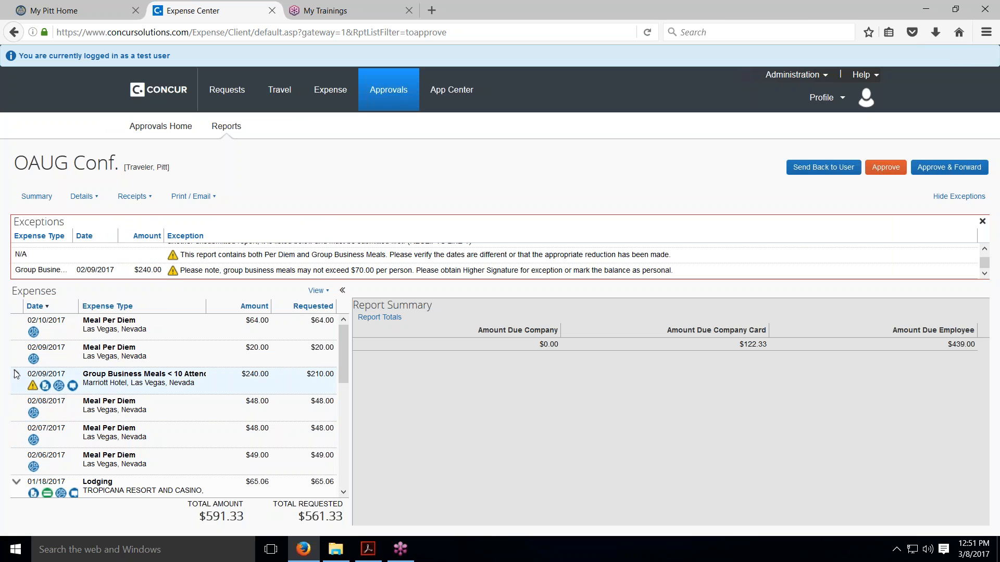
left_click(16, 374)
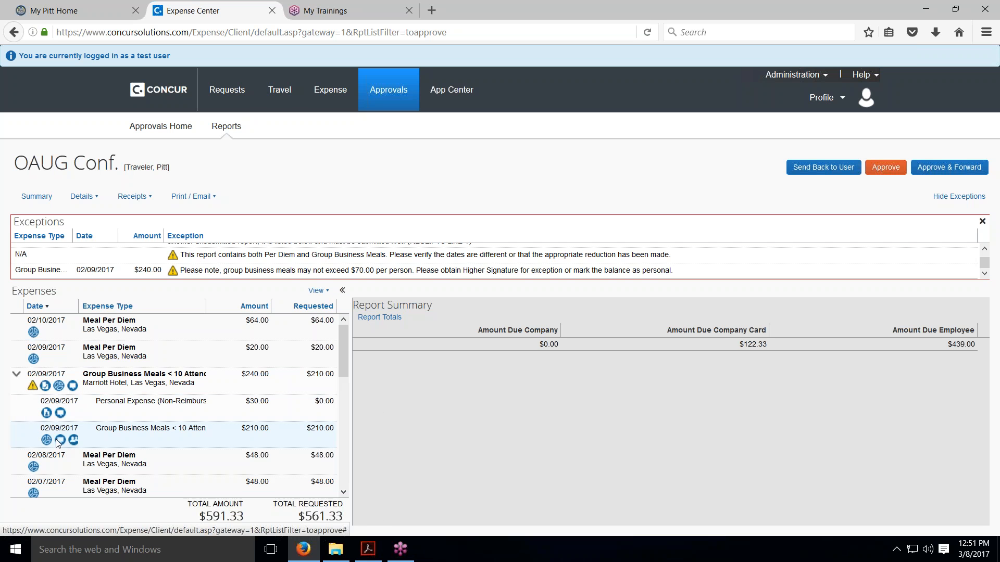
mouse_move(60, 443)
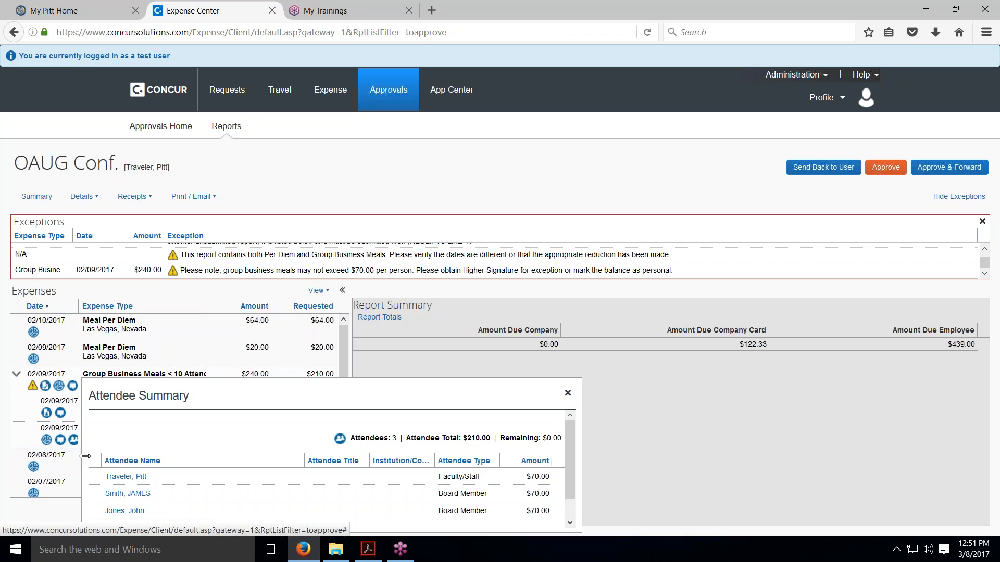
mouse_move(74, 441)
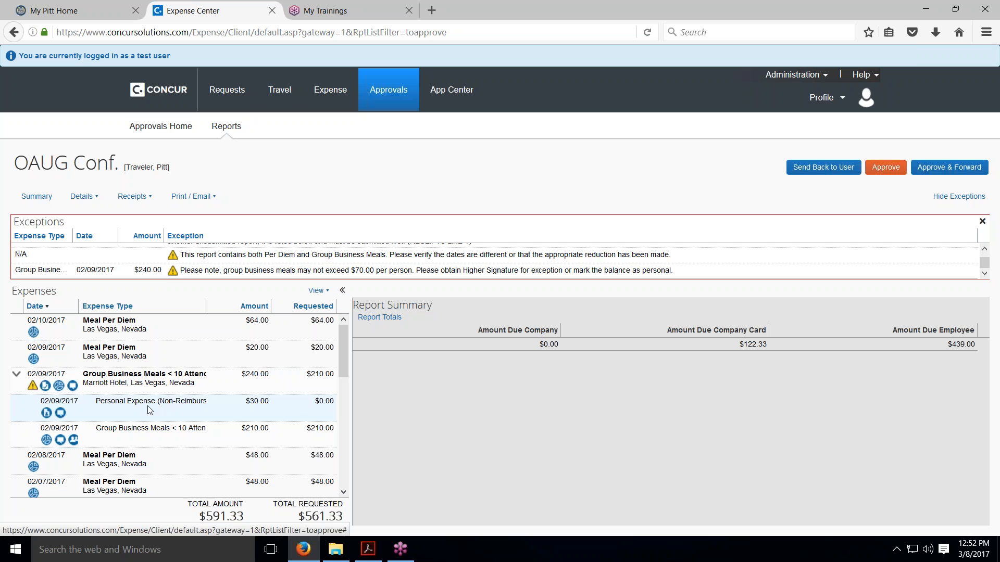
left_click(61, 414)
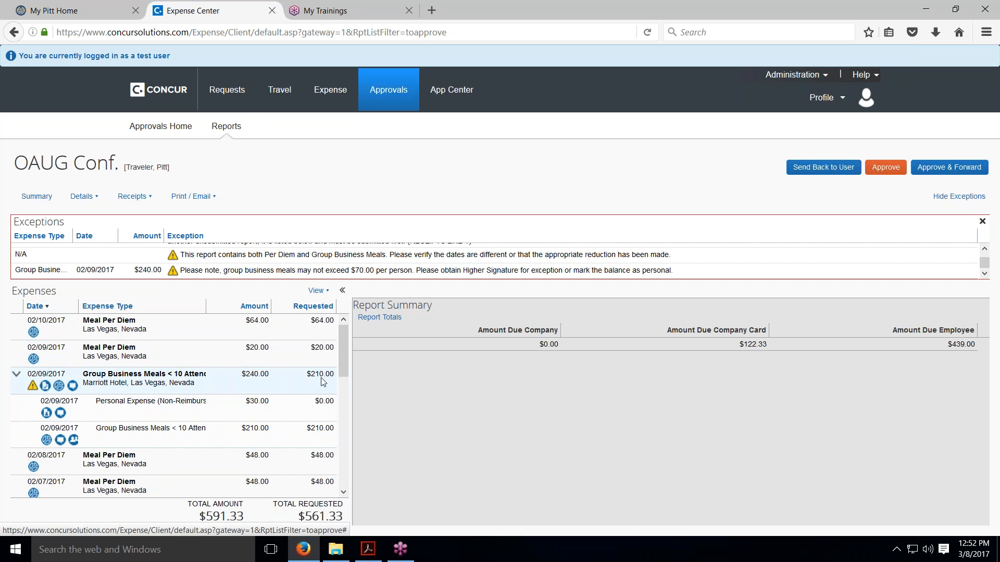
Look through the remaining expenses down to Car Rental and check its credit card transaction information
scroll(321, 381, "down", 5)
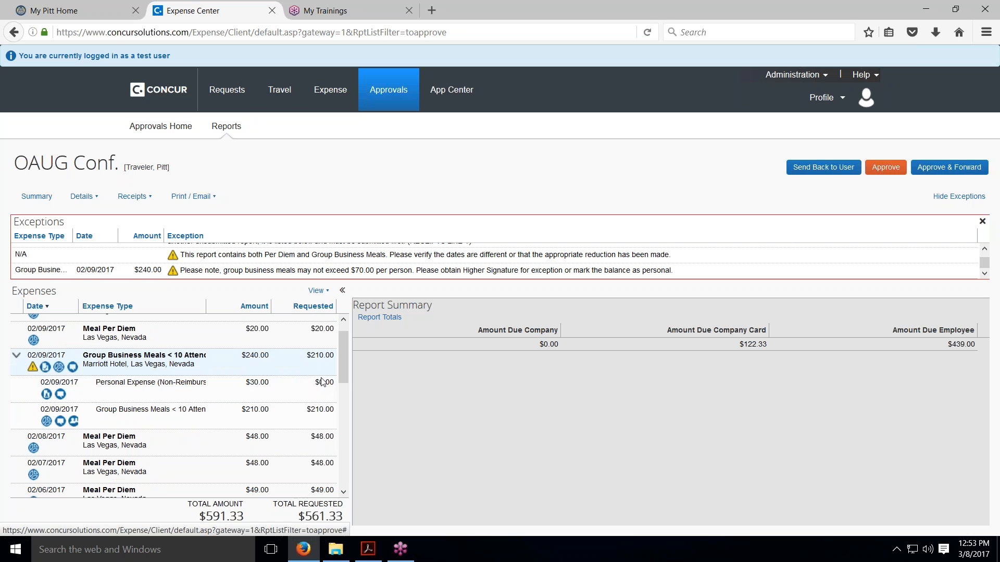
scroll(321, 382, "down", 2)
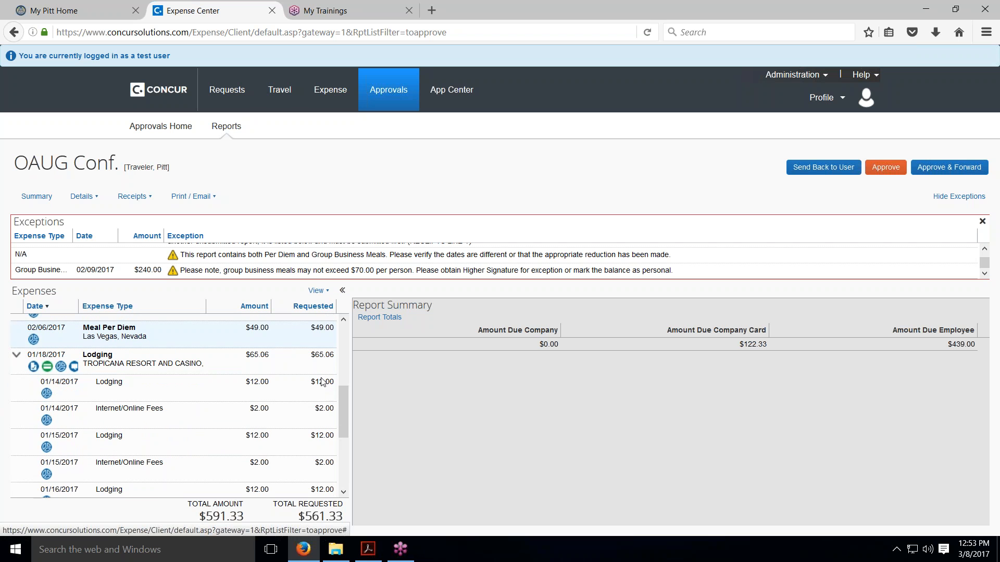
scroll(280, 406, "down", 3)
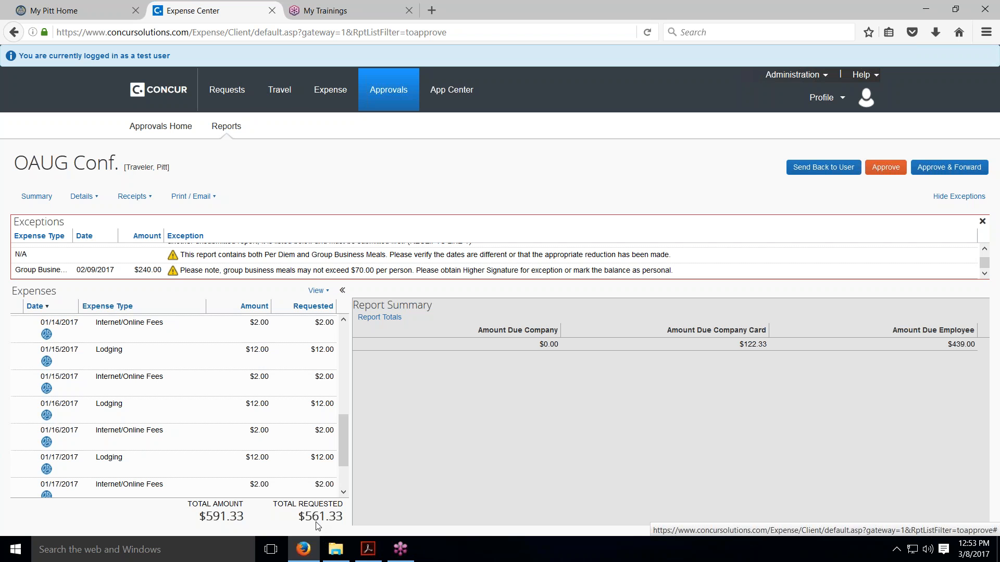
scroll(248, 482, "down", 2)
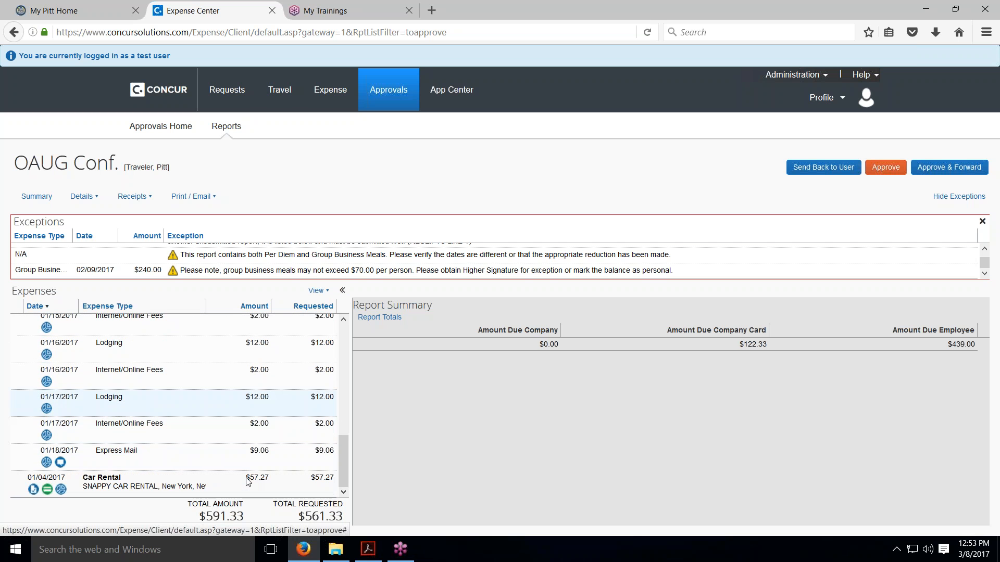
left_click(47, 491)
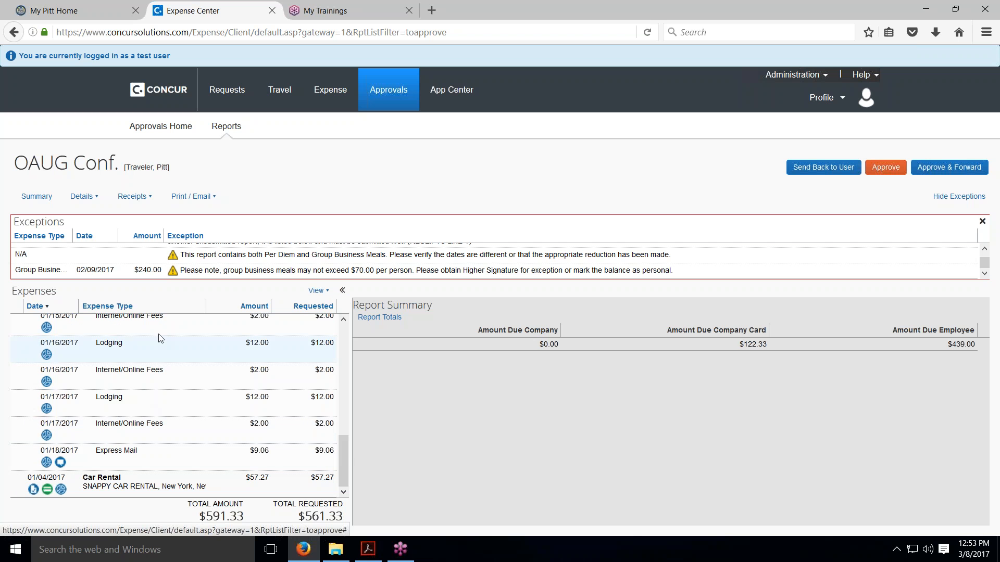
Review the report totals, including the company and employee disbursements, and close them
left_click(92, 198)
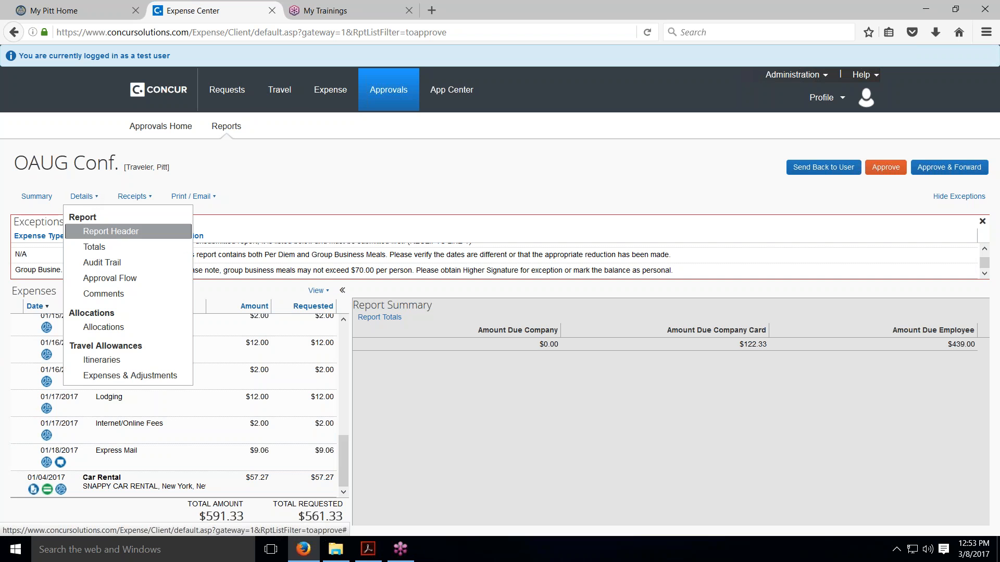
left_click(95, 247)
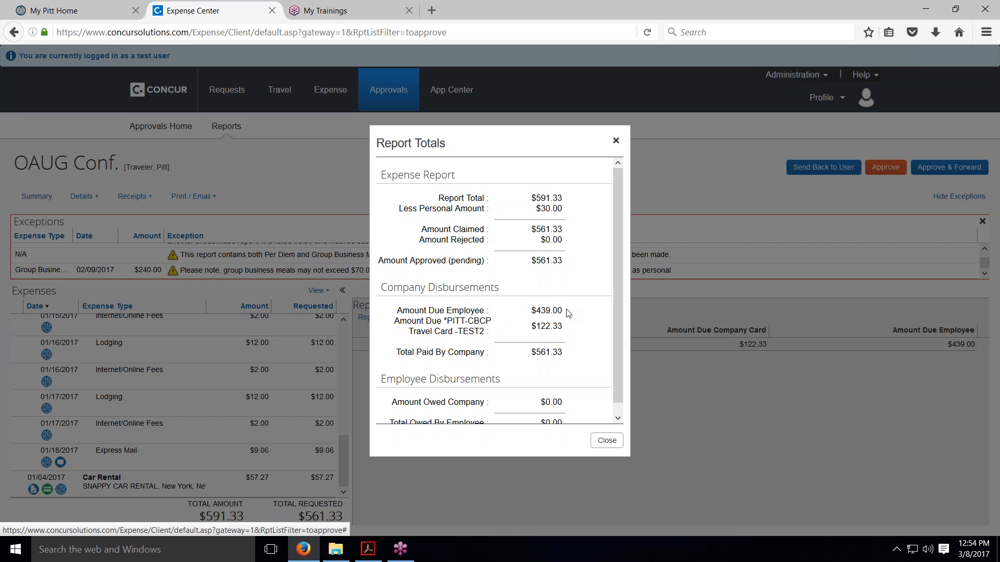
scroll(568, 313, "down", 1)
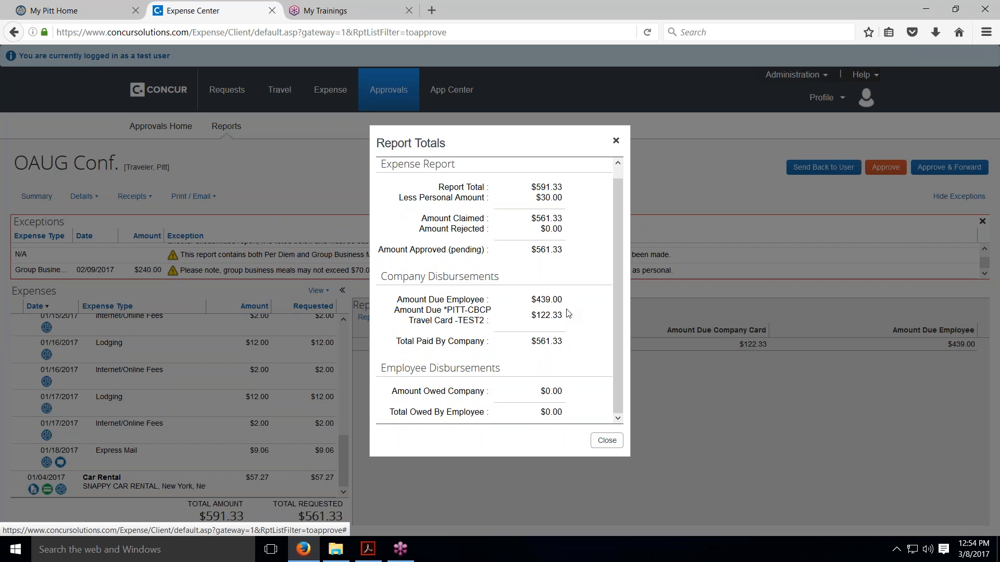
left_click(603, 441)
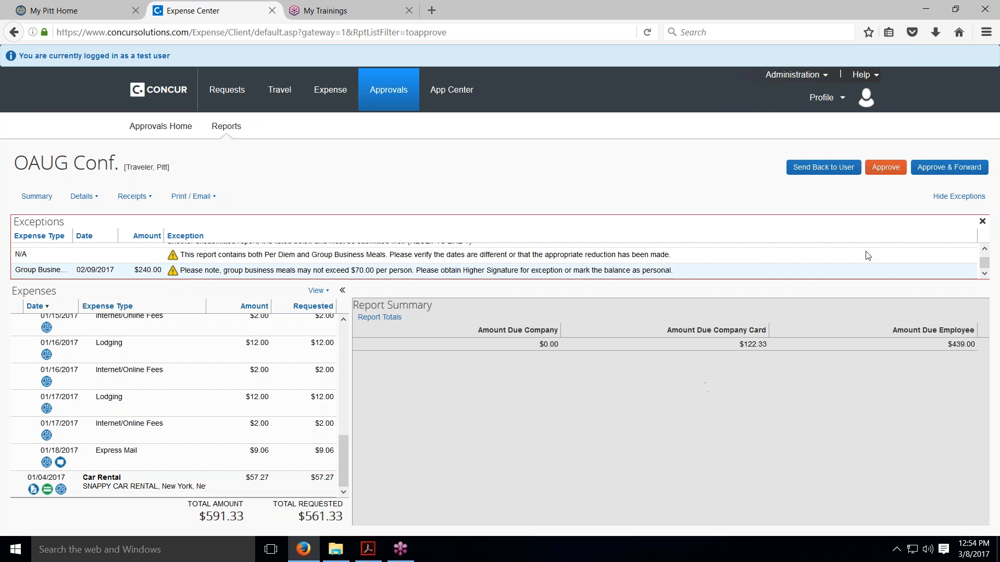
Start approving and forwarding the OAUG Conf. report, and search for the additional approver by last name
left_click(943, 168)
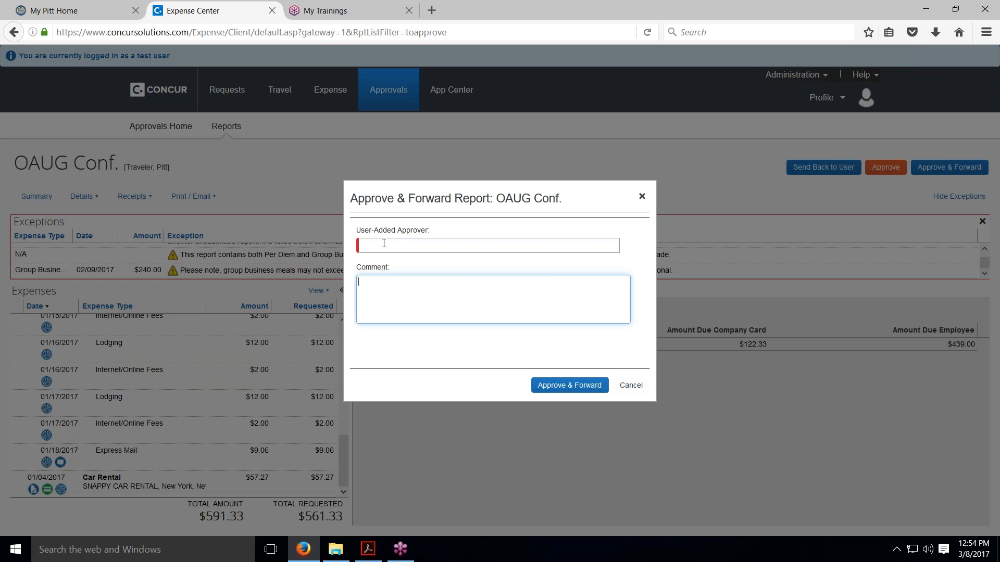
left_click(383, 244)
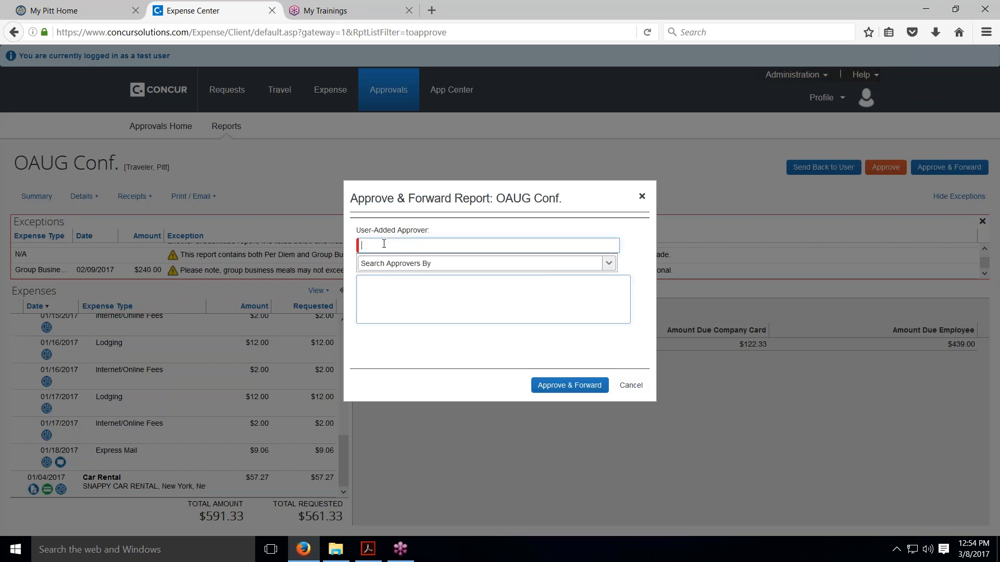
type("Lego")
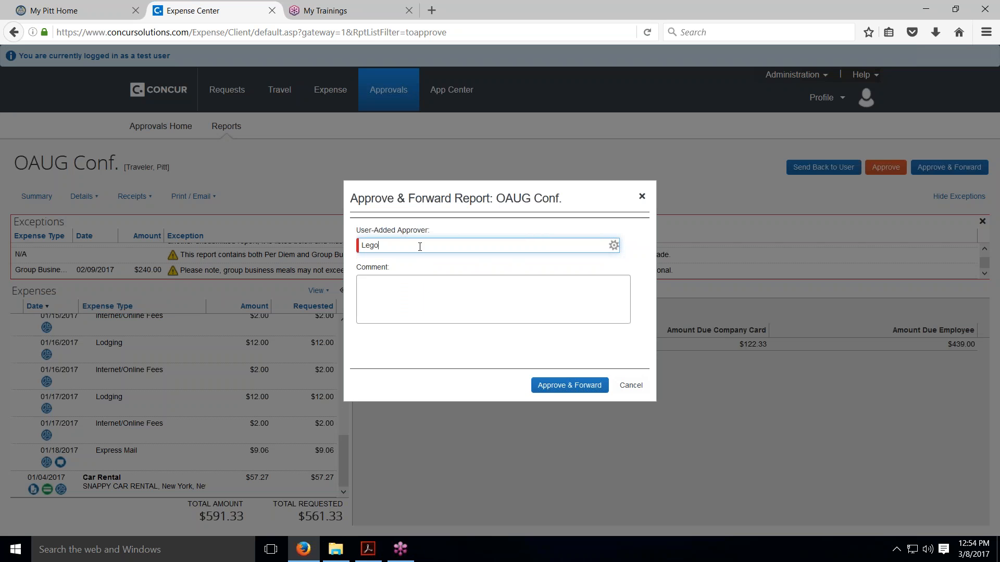
left_click_drag(382, 245, 361, 245)
type("Roc")
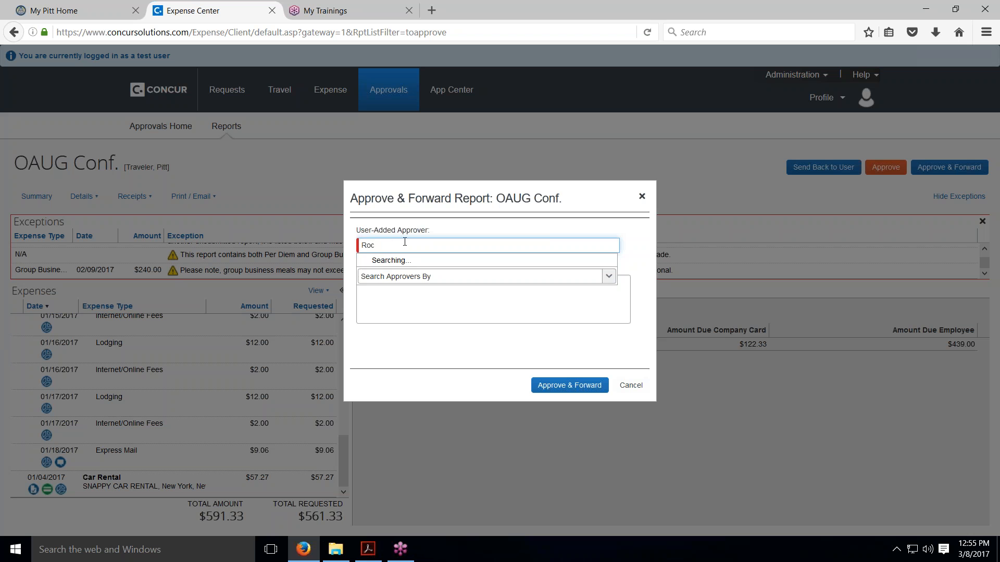
Enter the forwarding comment "Please review per grant policy" for the OAUG Conf. report
left_click(405, 308)
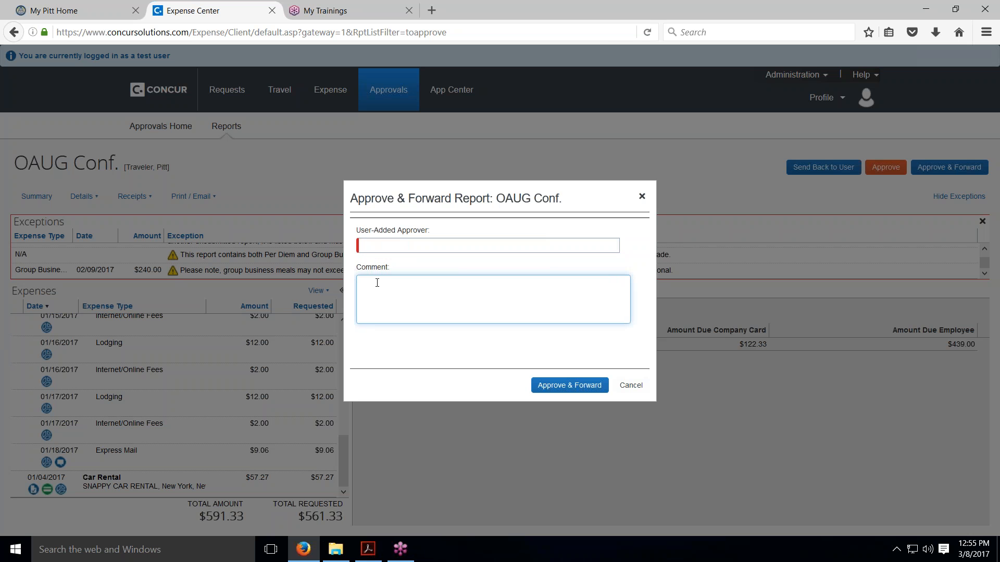
type("Please review per grant policy")
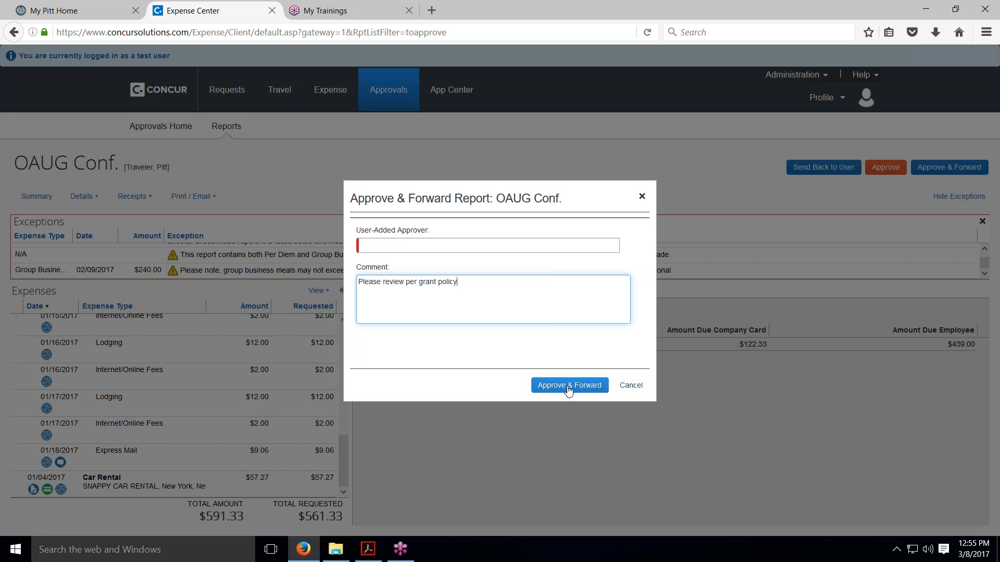
Cancel forwarding the OAUG Conf. report, approve it directly instead, and accept the approver electronic agreement
left_click(631, 386)
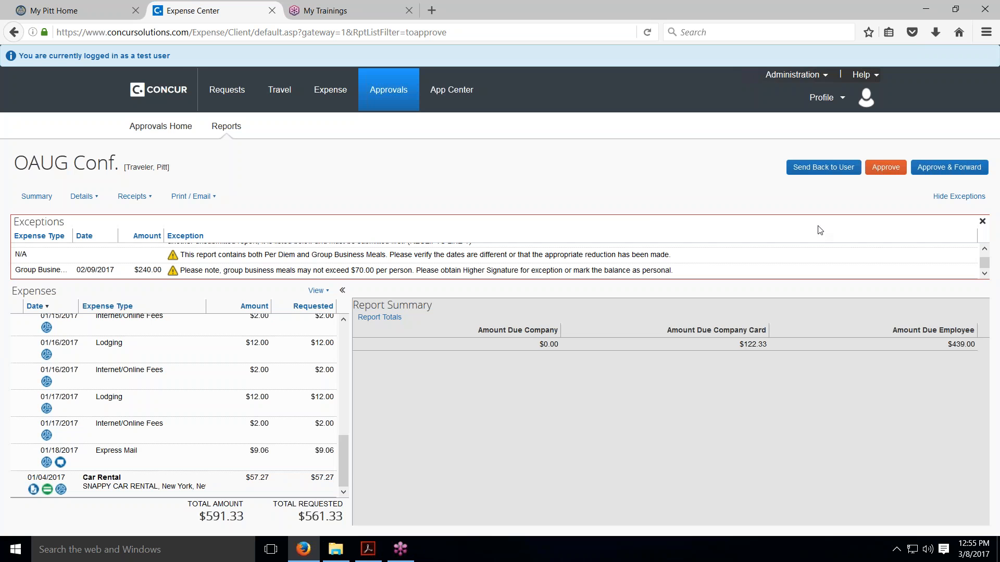
left_click(885, 167)
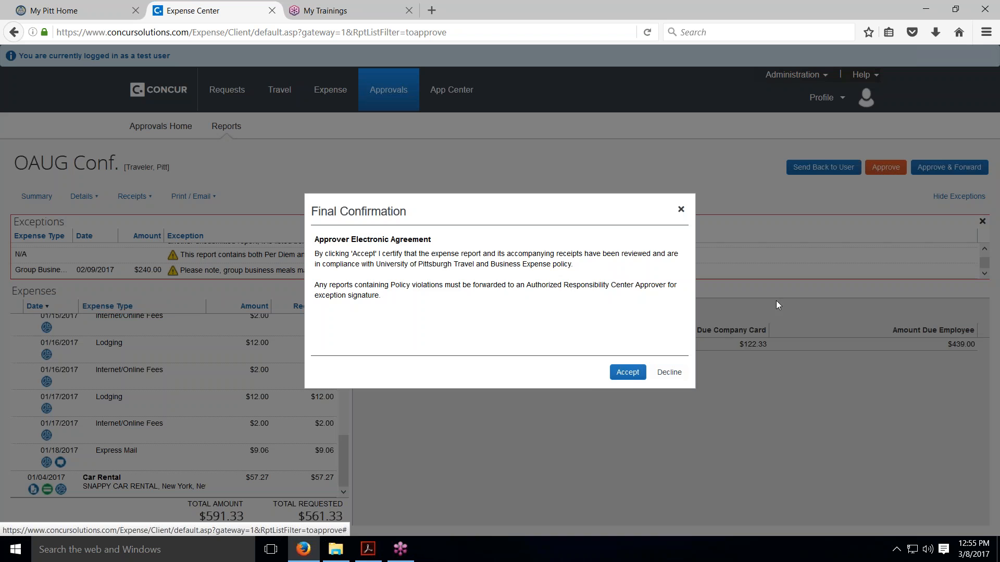
left_click(621, 371)
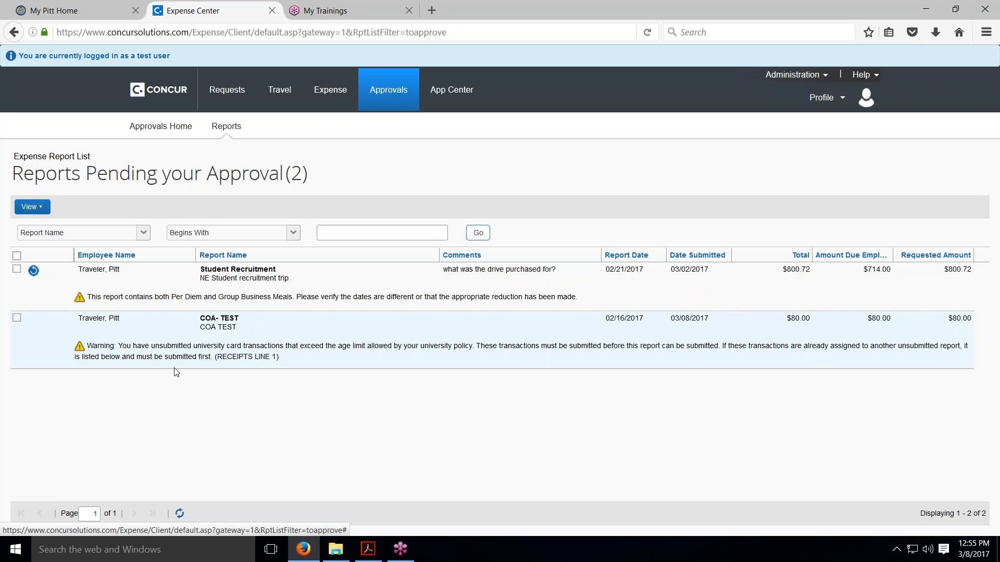
Open the Student Recruitment report and check the receipt and comment history of the Emergency Computer Supplies expense
left_click(227, 271)
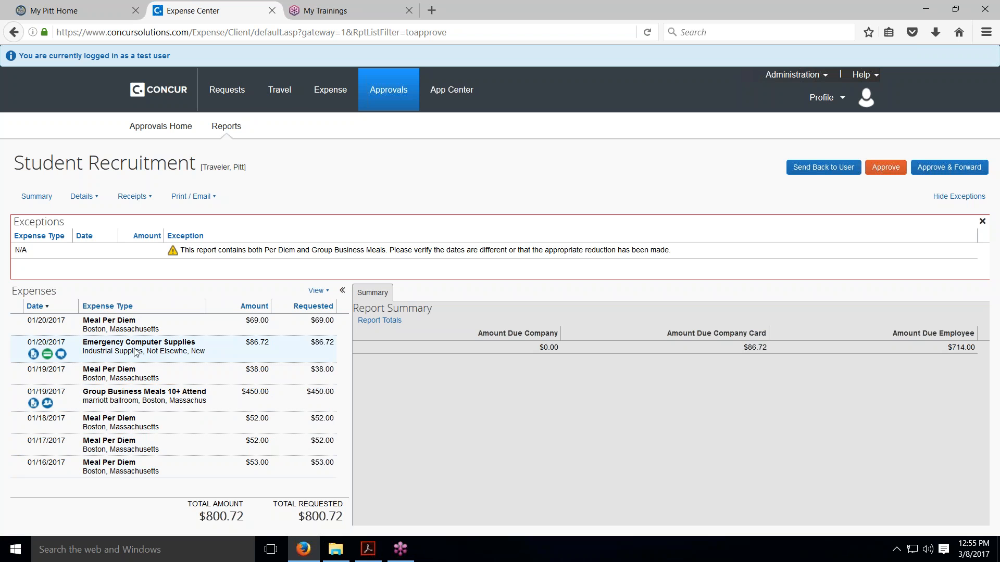
left_click(47, 354)
left_click(33, 354)
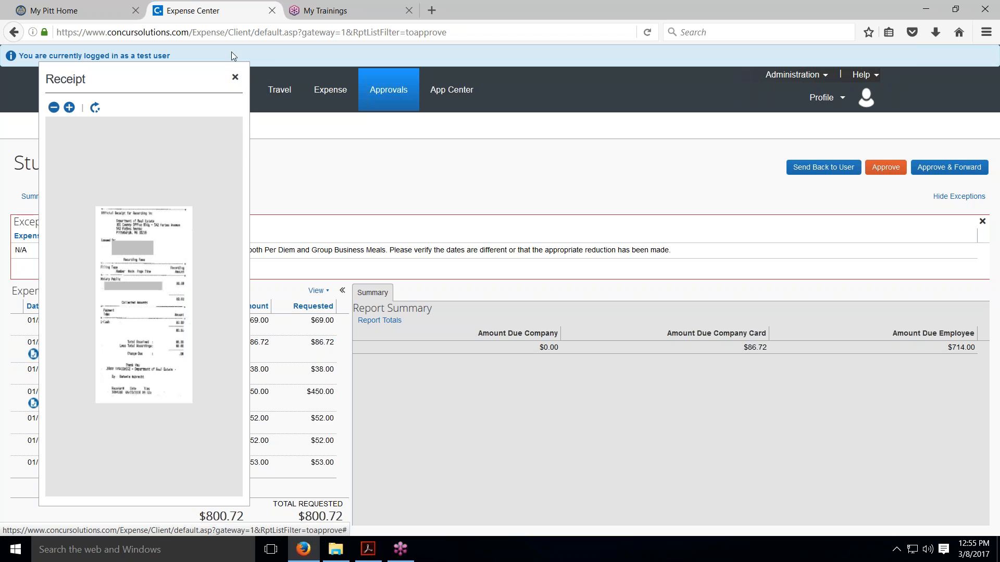
left_click(235, 78)
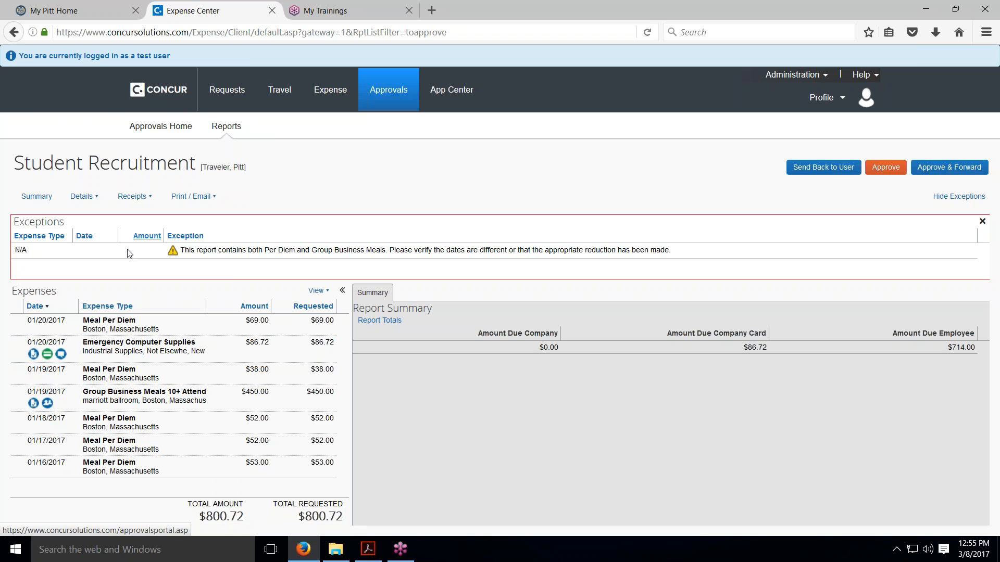
left_click(62, 355)
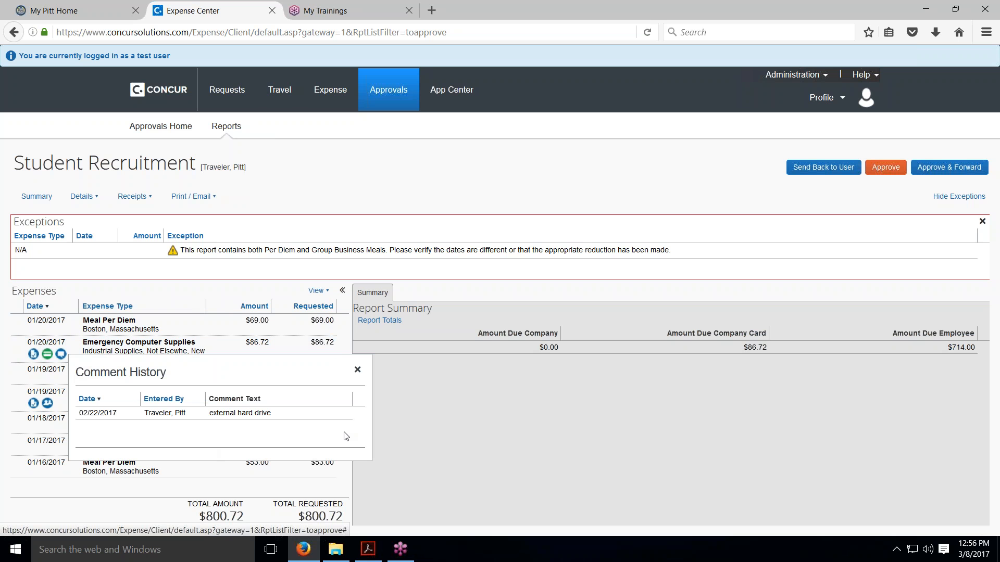
left_click(487, 433)
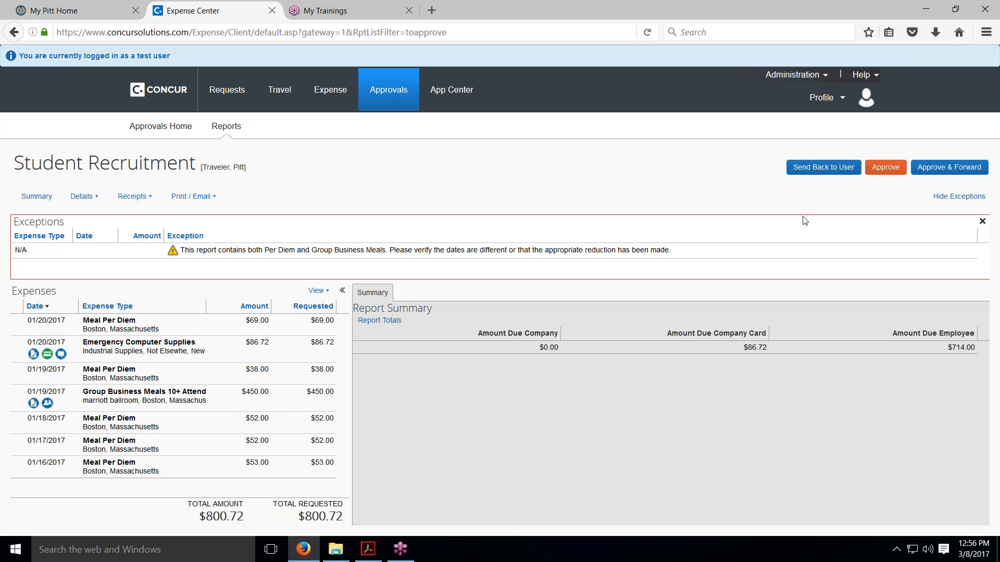
Try to send the Student Recruitment report back to the user with the comment "What was this emergency purchase for?"
left_click(819, 169)
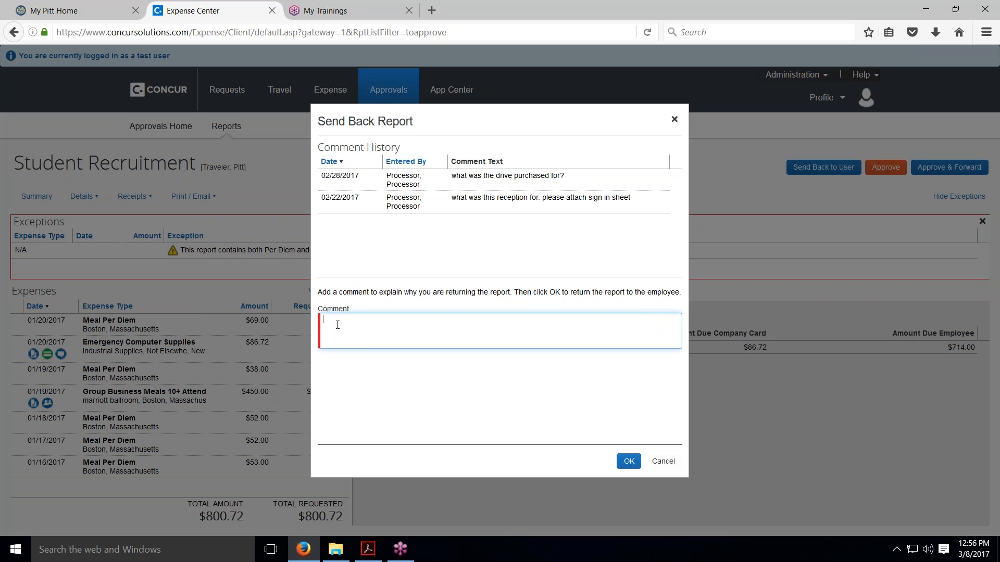
type("What was this emergency purchase ")
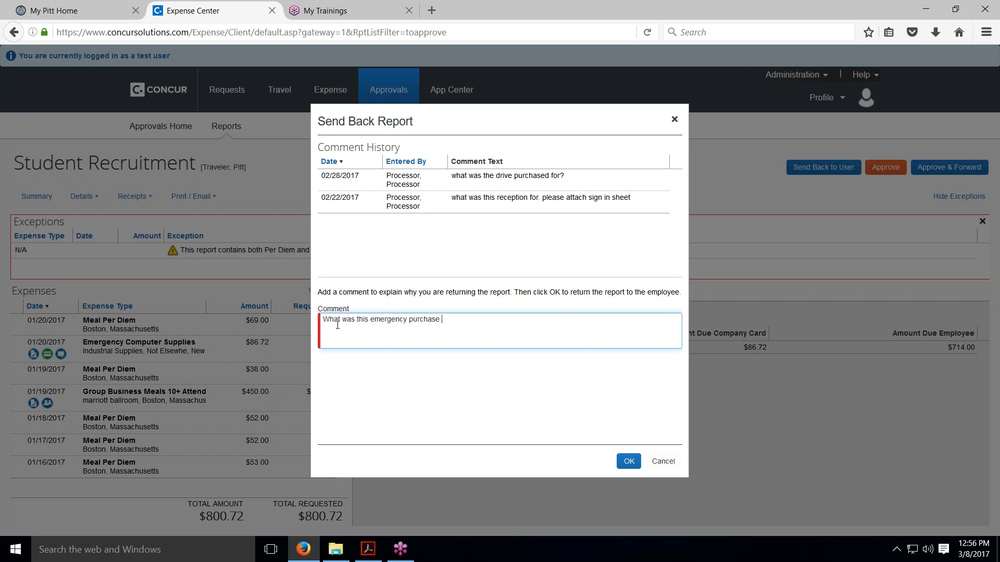
type("for?")
left_click(629, 465)
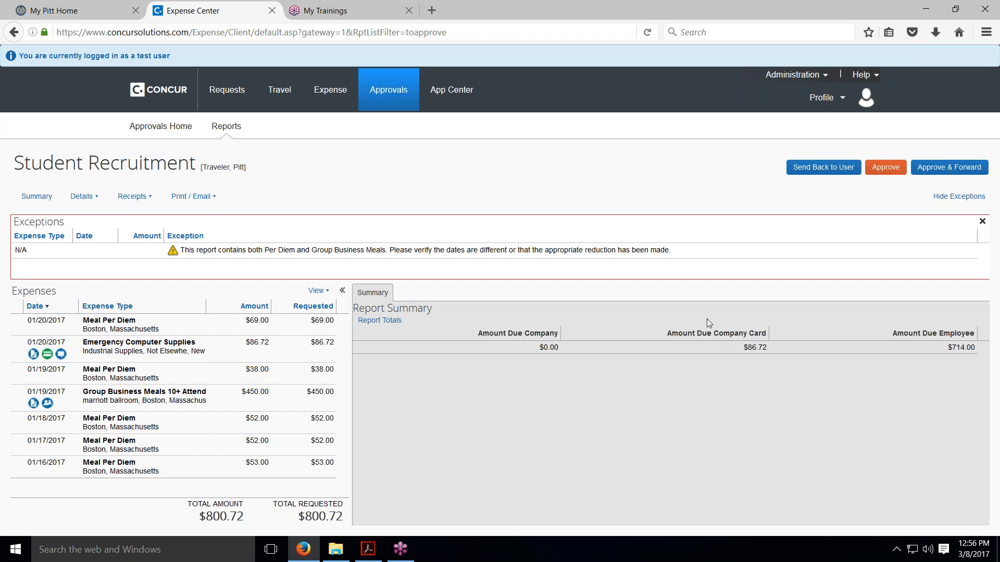
Send the Student Recruitment report back to the user with the comment "What is the emergency purchase"
left_click(833, 172)
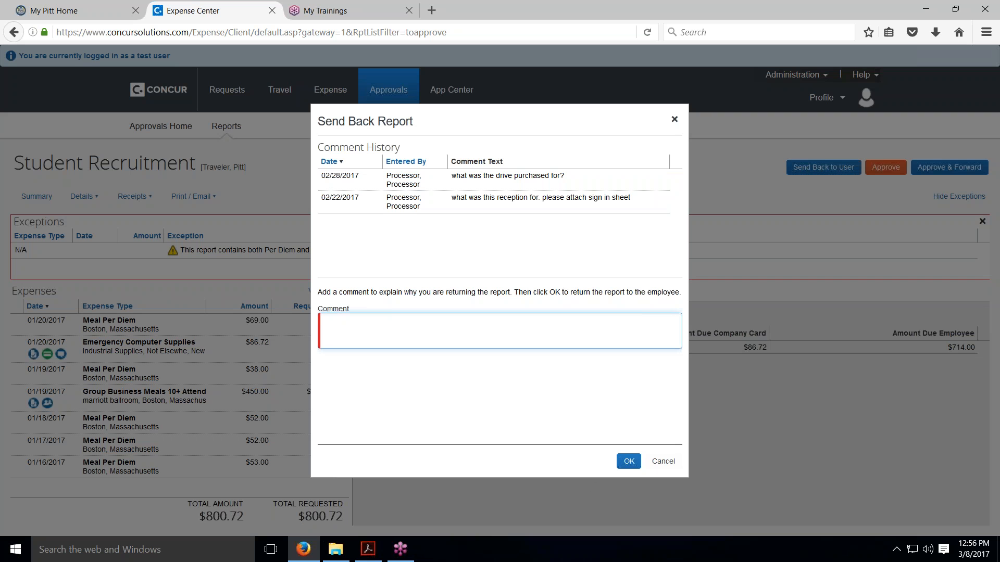
left_click(629, 465)
left_click(370, 326)
type("What is th")
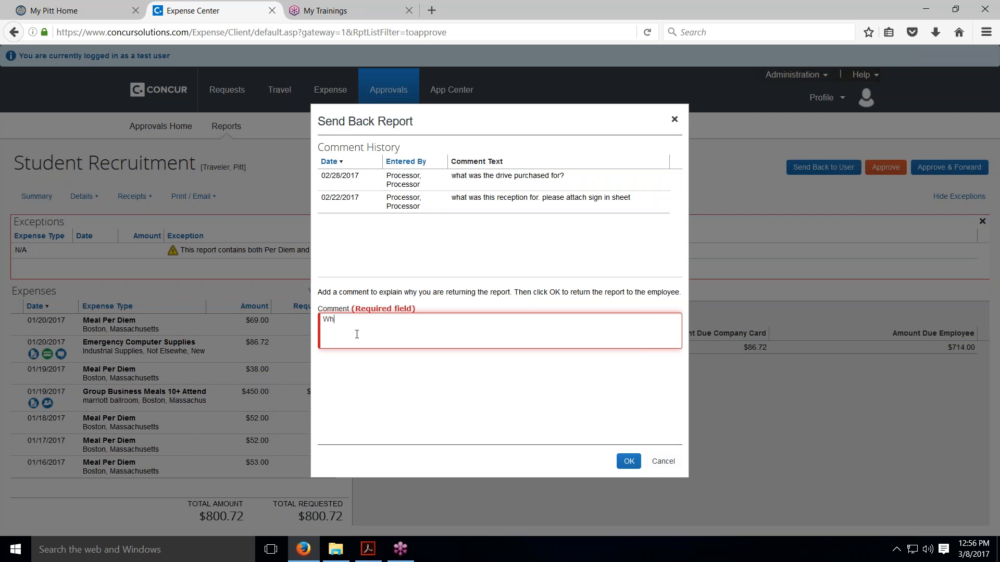
type("e emergency purchase")
left_click(627, 461)
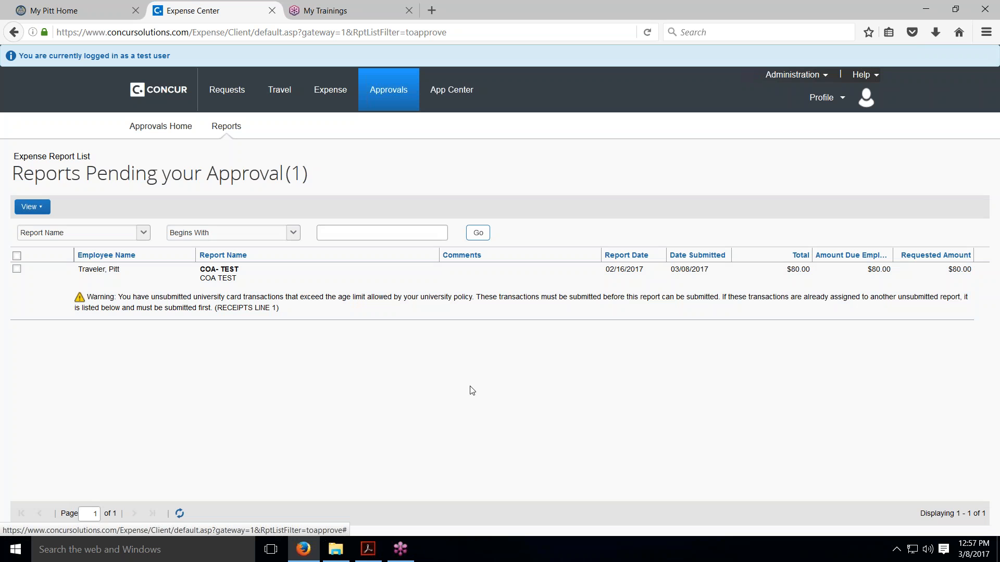
Open the COA- TEST report and check how the Inoculations expense is allocated across departments
left_click(213, 272)
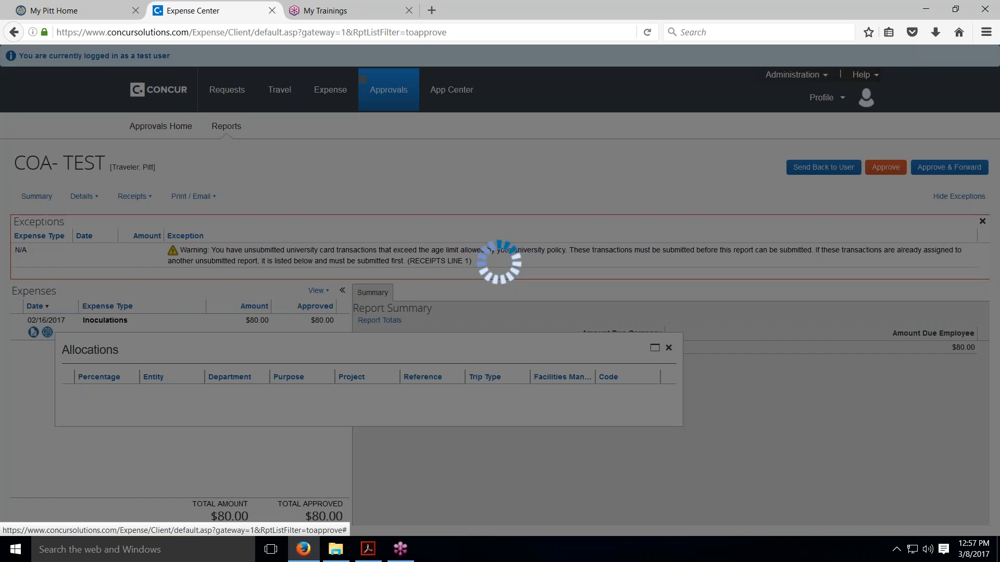
mouse_move(48, 332)
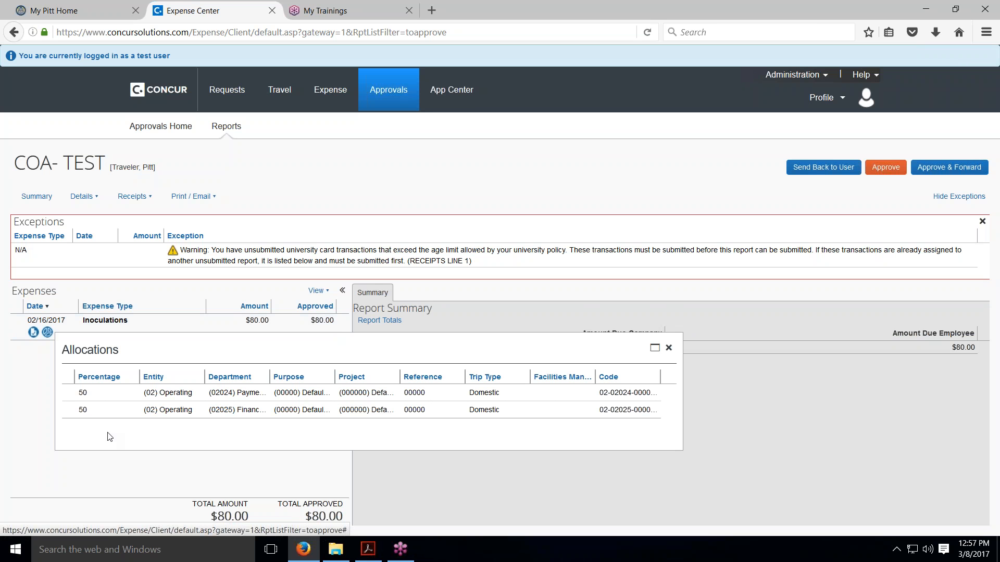
left_click(252, 460)
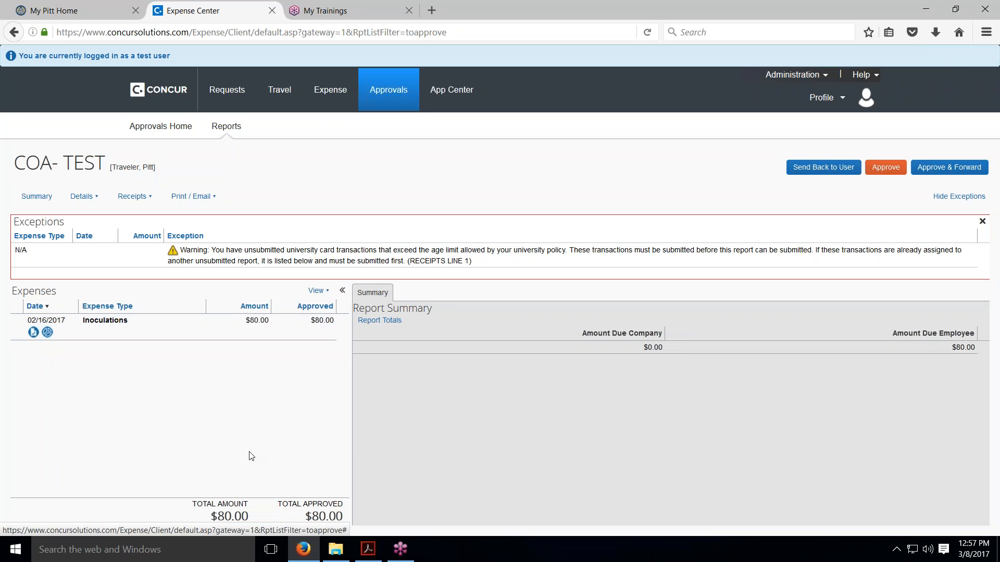
left_click(48, 333)
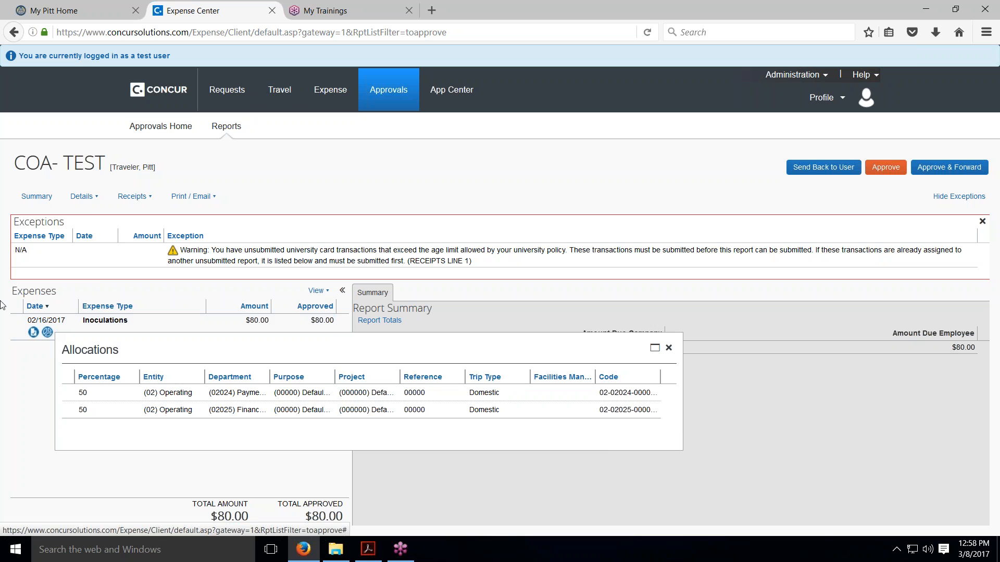
Review the approval flow of the COA- TEST report and close it without changes
left_click(89, 202)
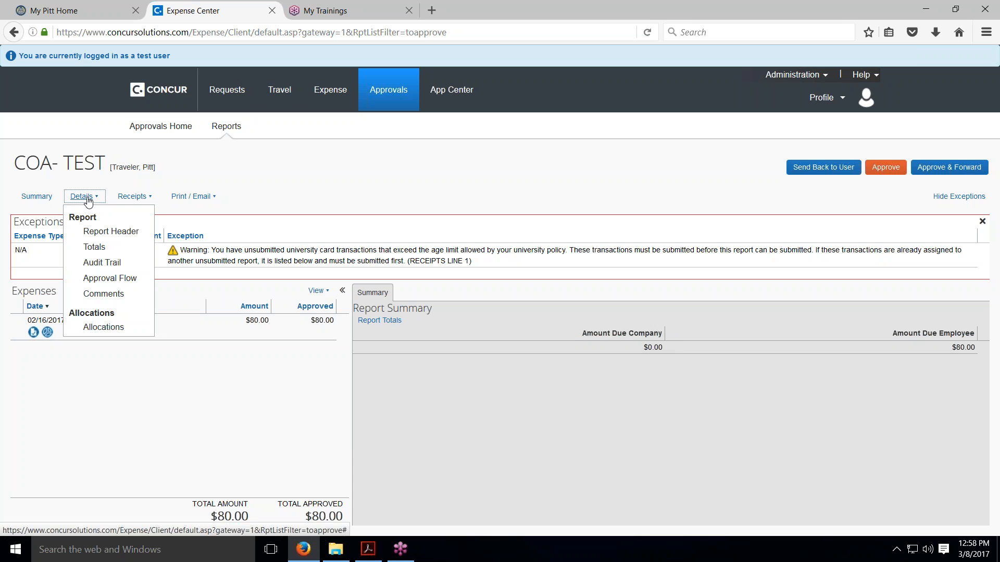
left_click(110, 281)
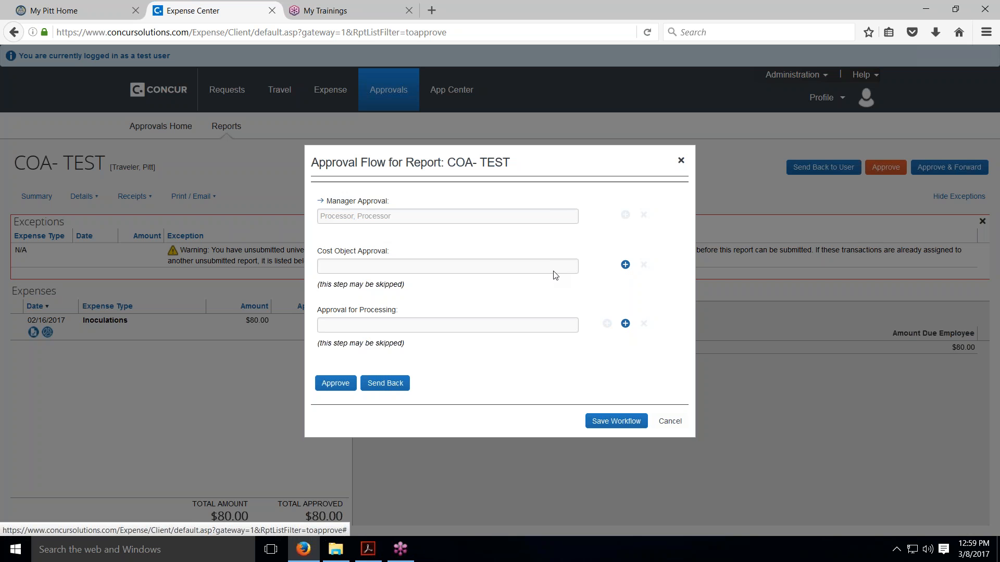
left_click(669, 420)
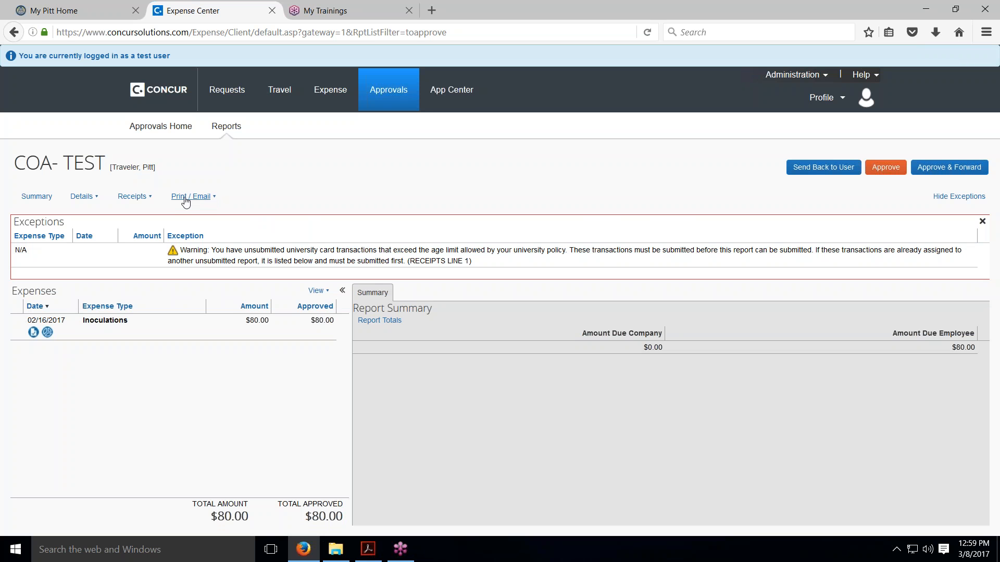
Open the University of Pittsburgh detailed report for COA- TEST, review its header, allocations and disbursement totals, and close it
left_click(212, 197)
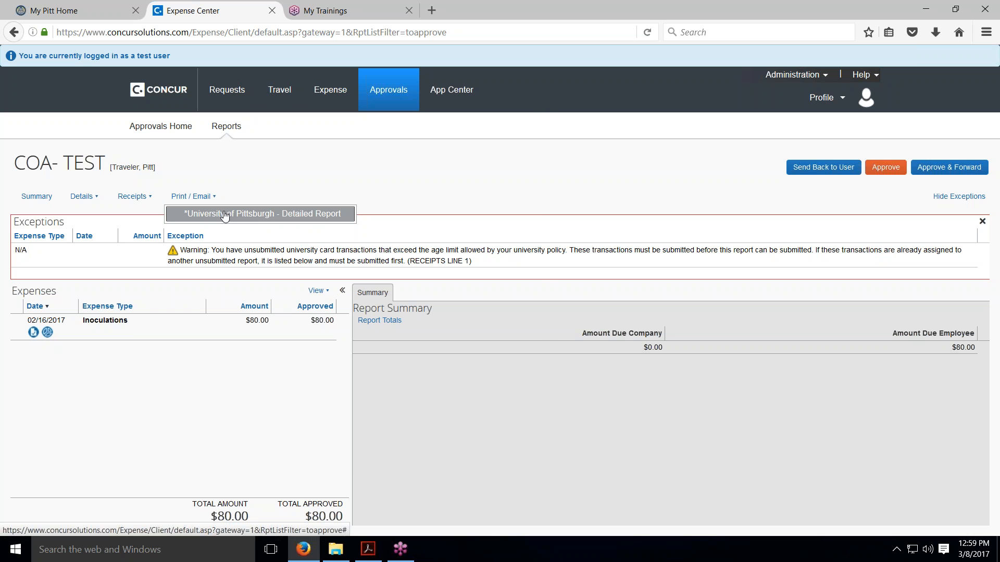
left_click(224, 214)
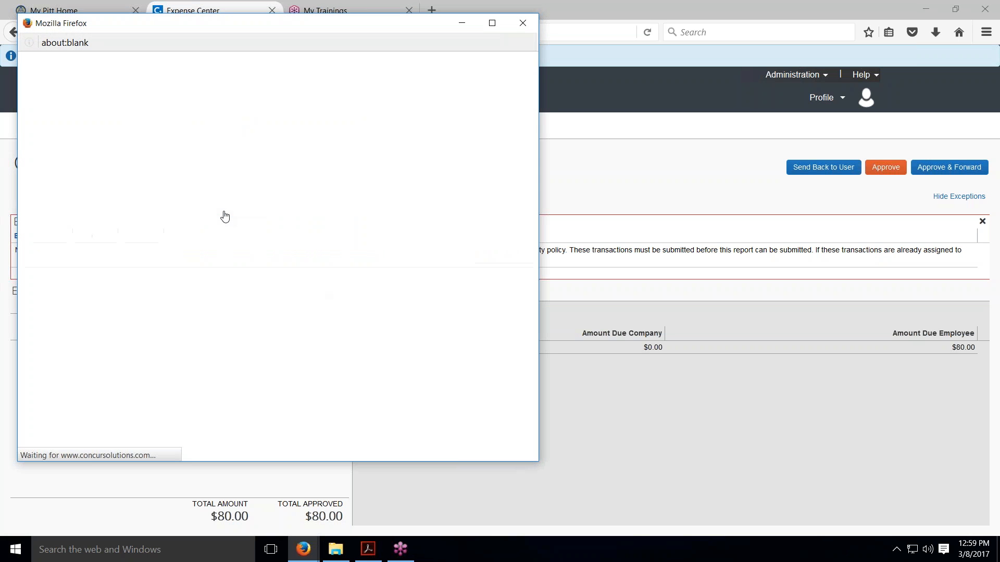
scroll(237, 268, "down", 4)
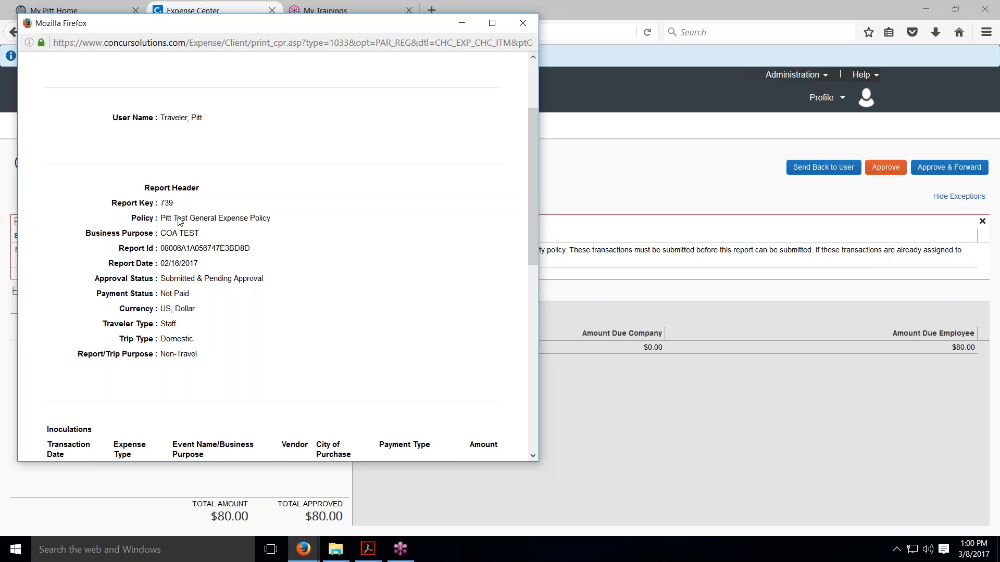
scroll(190, 283, "down", 5)
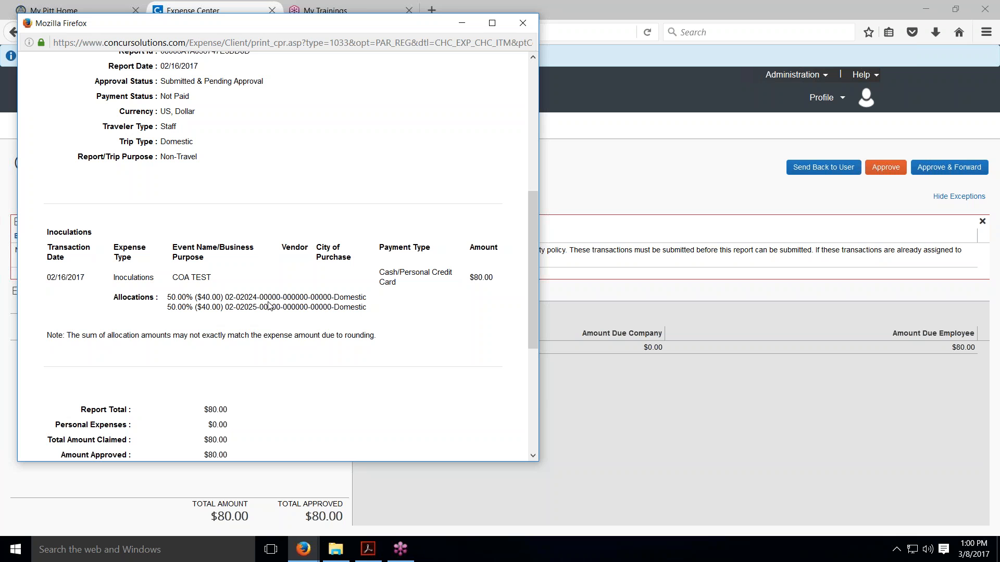
scroll(257, 315, "down", 3)
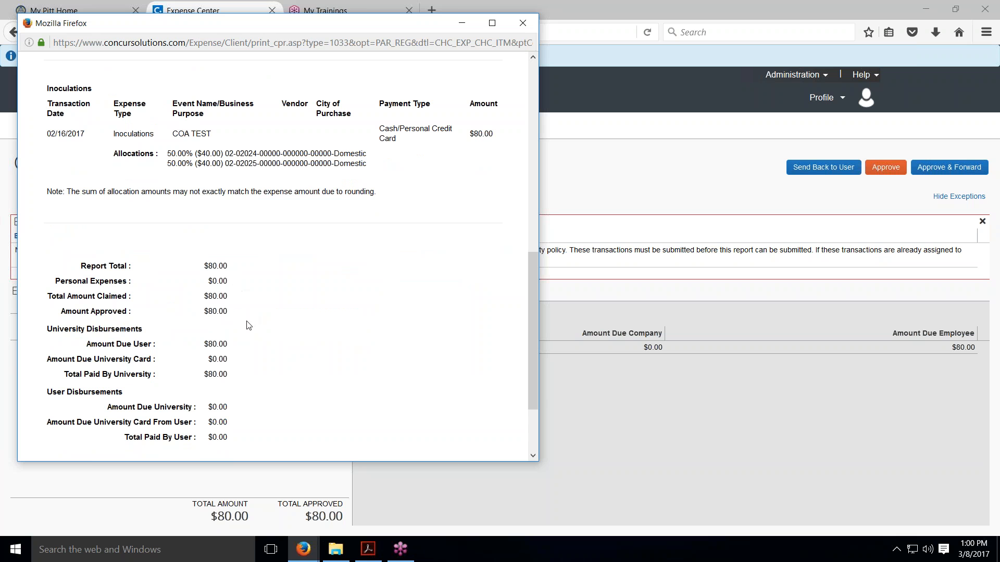
scroll(246, 383, "down", 1)
scroll(245, 383, "up", 7)
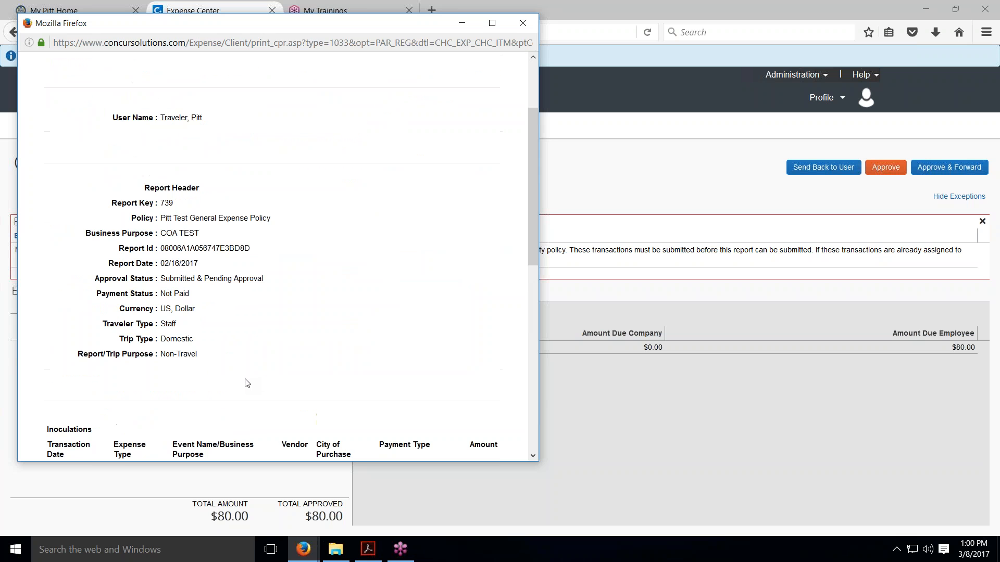
scroll(243, 313, "up", 3)
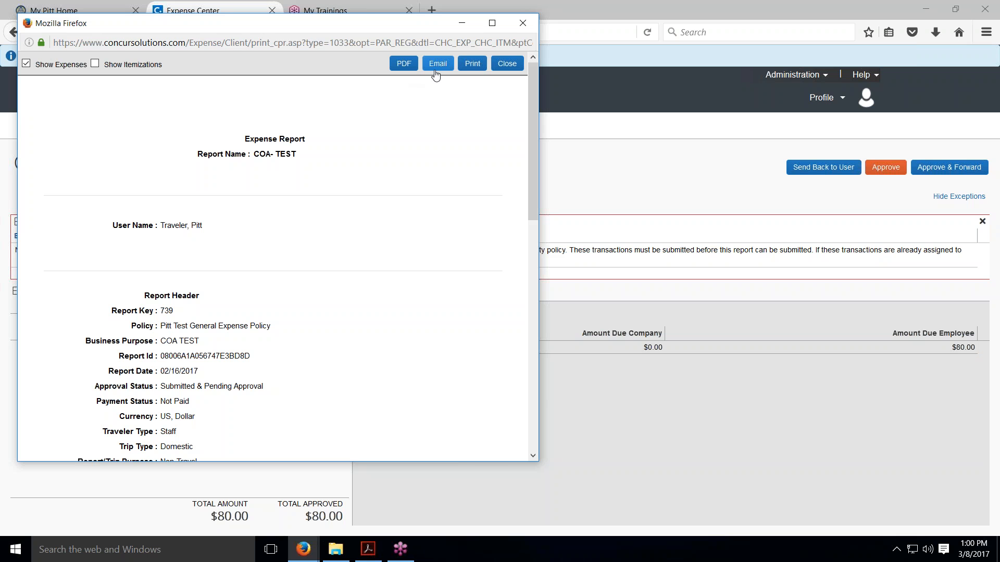
left_click(508, 66)
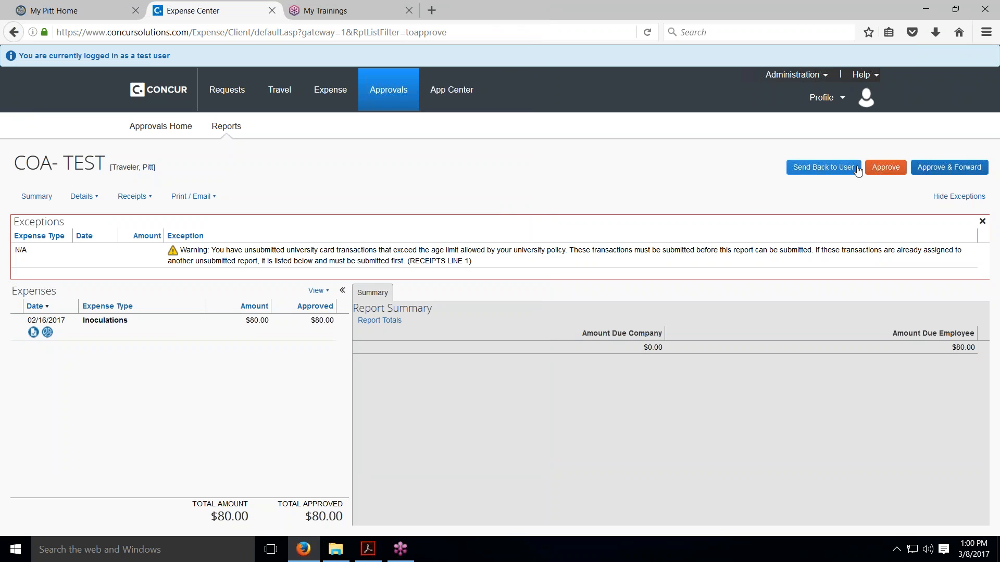
Send the COA- TEST report back to the user with the comment "why are you charging another dept"
left_click(824, 172)
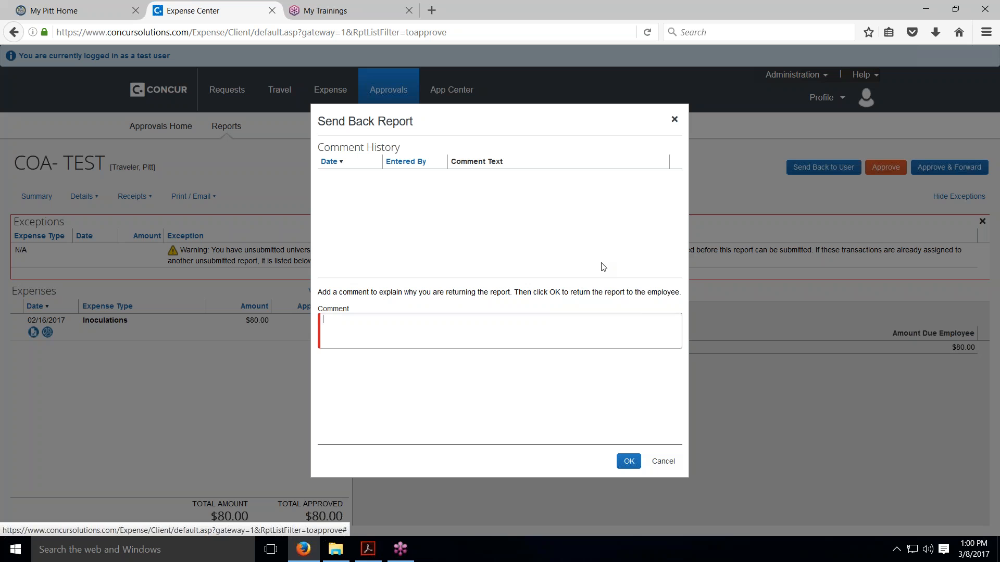
type("why ")
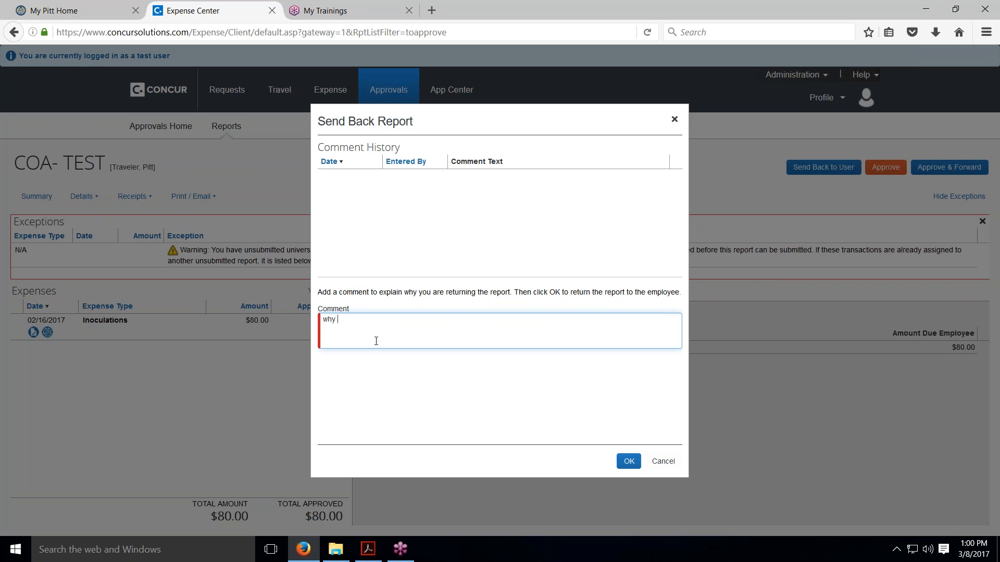
type("are you charging another dept.")
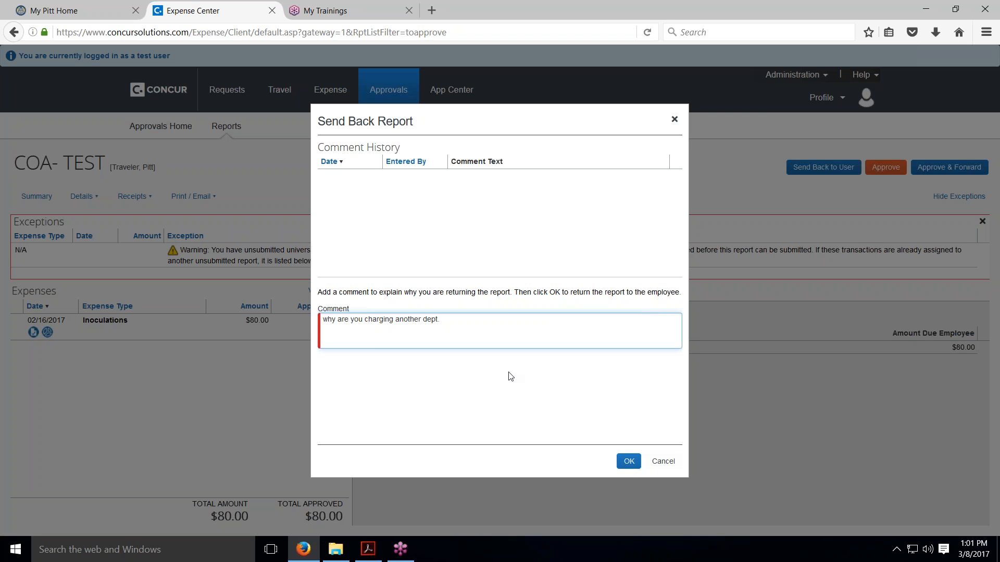
left_click(623, 461)
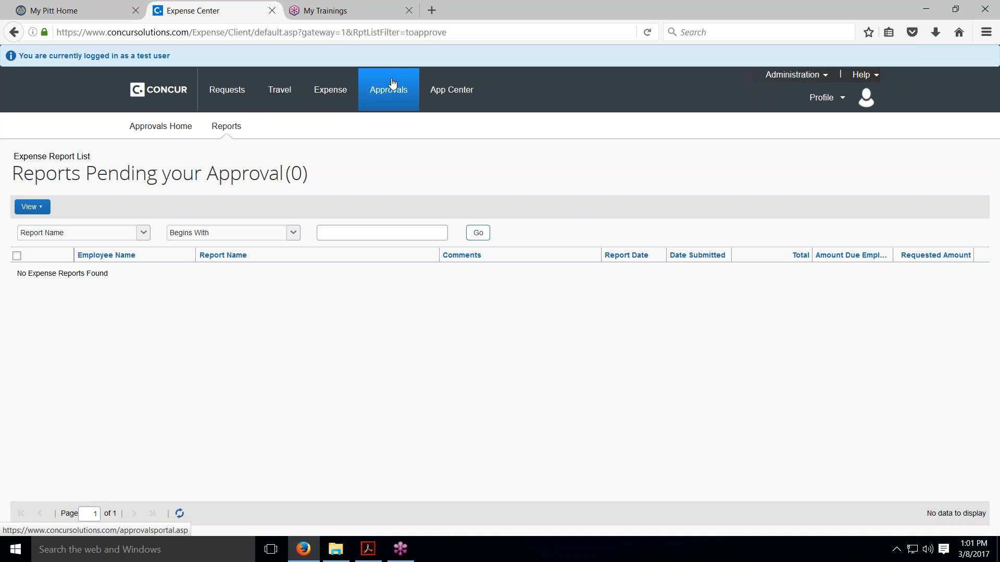
List the reports approved this month, and return to the Concur home page
left_click(225, 131)
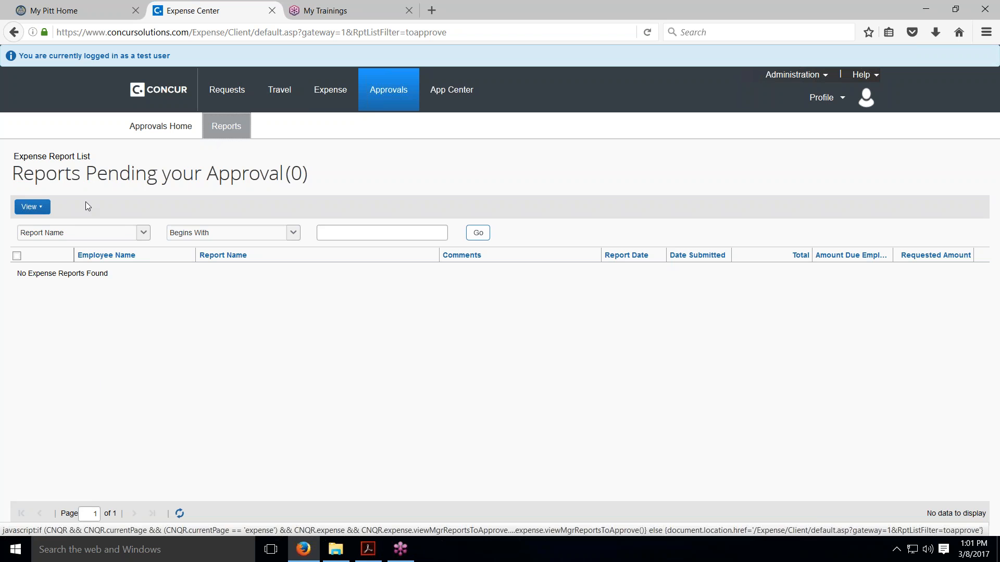
left_click(38, 207)
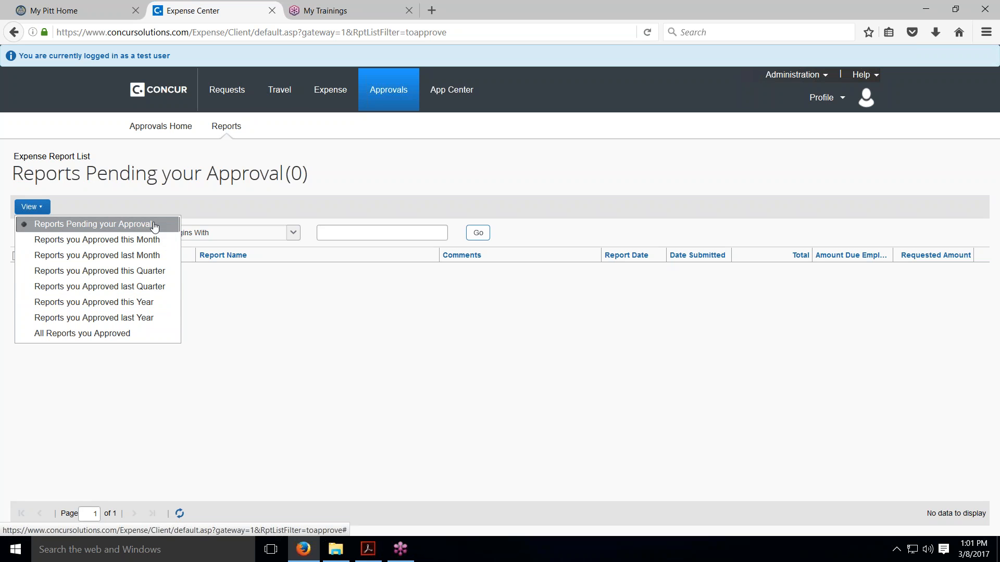
left_click(152, 244)
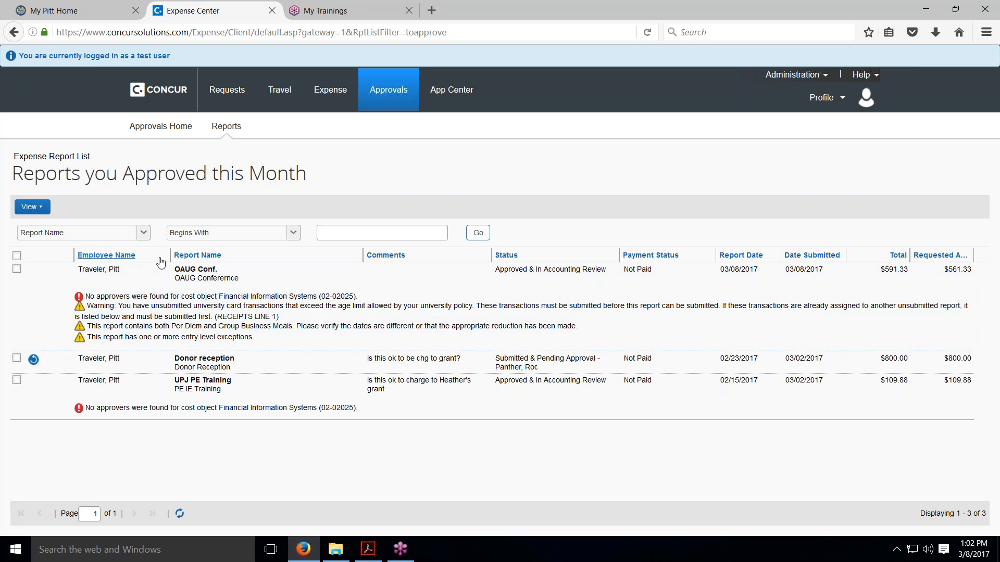
left_click(167, 92)
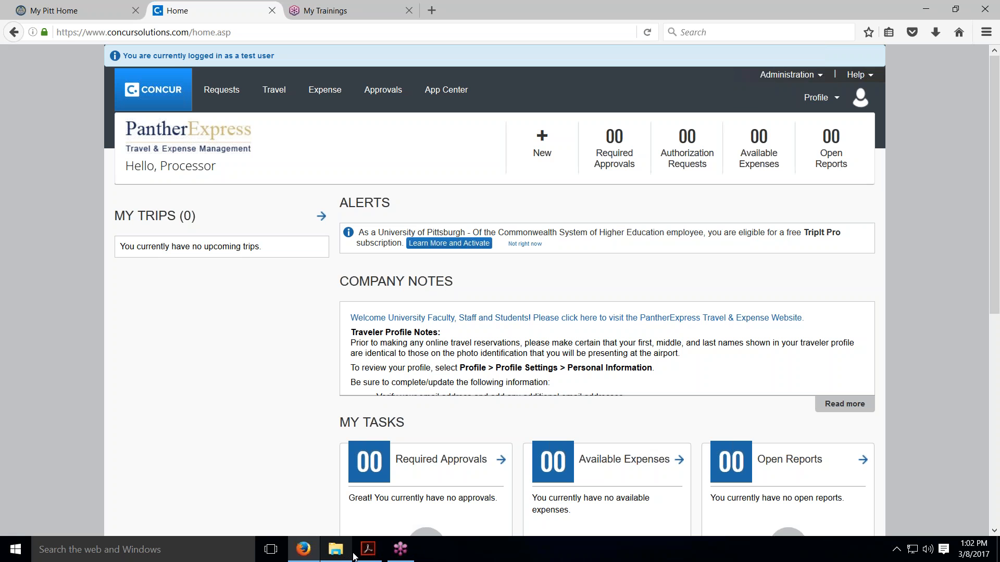
Switch to Acrobat Reader to review the guide's Level 1 Financial Report example, and return to Concur to show the options for creating new items
left_click(369, 553)
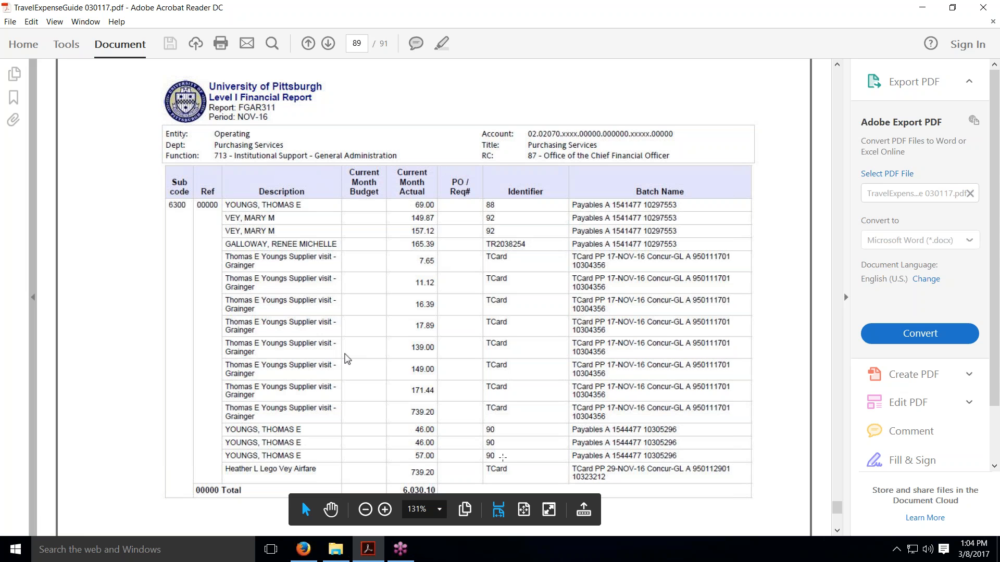
scroll(346, 359, "up", 5)
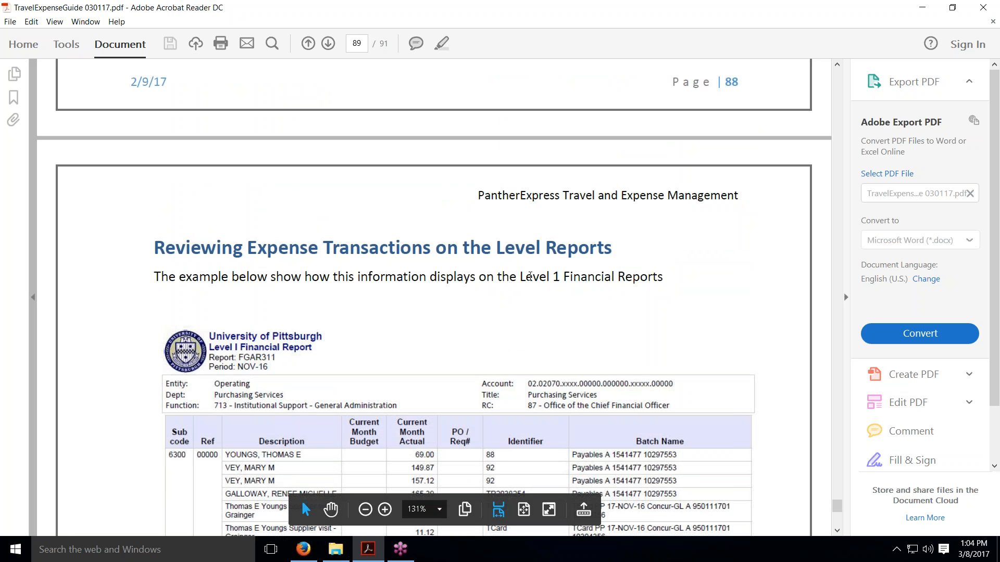
left_click(922, 7)
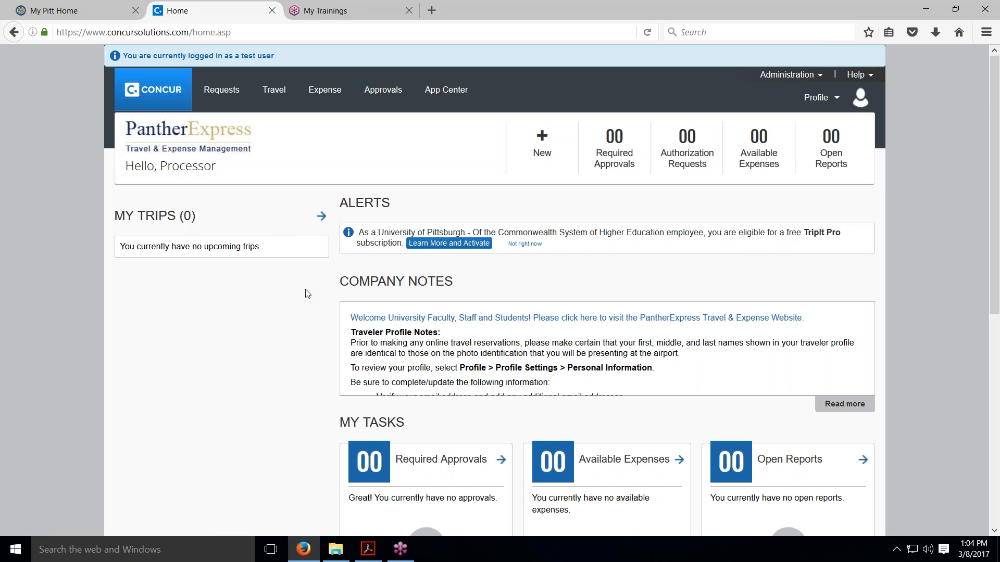
left_click(528, 143)
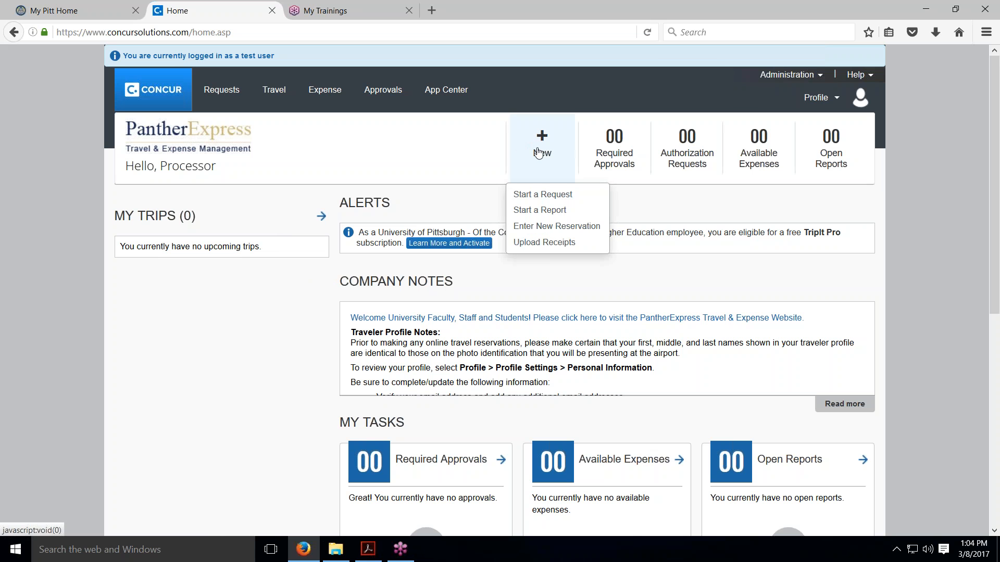